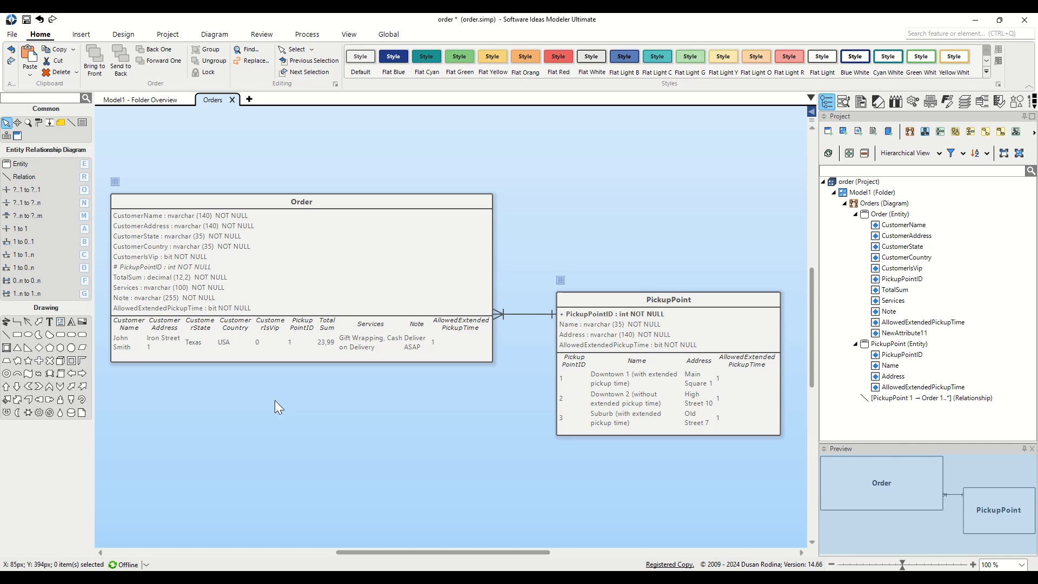
Examine the Order and PickupPoint entities, going through the attributes of each one in turn.
left_click(335, 202)
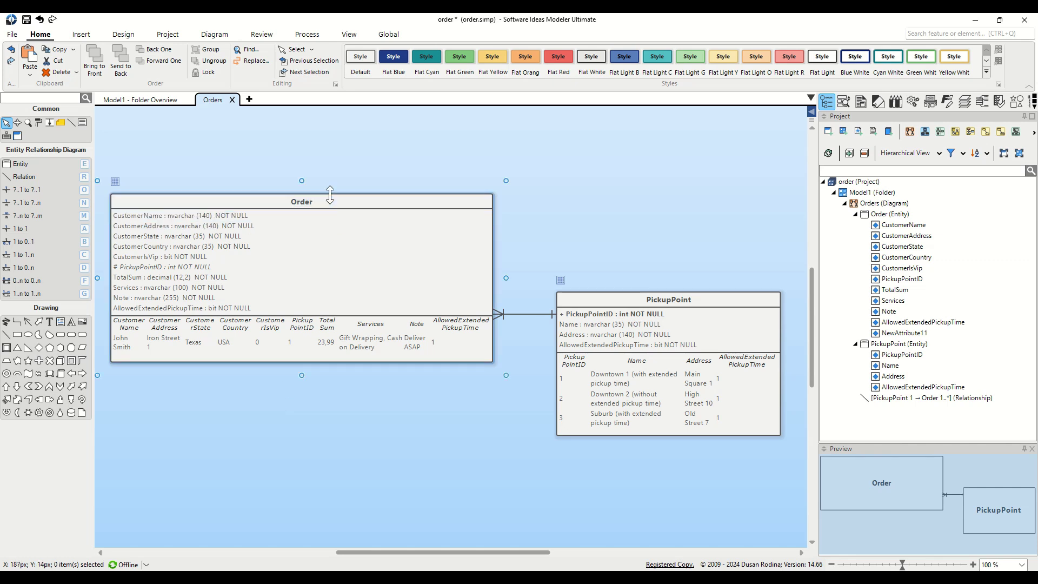
left_click(309, 385)
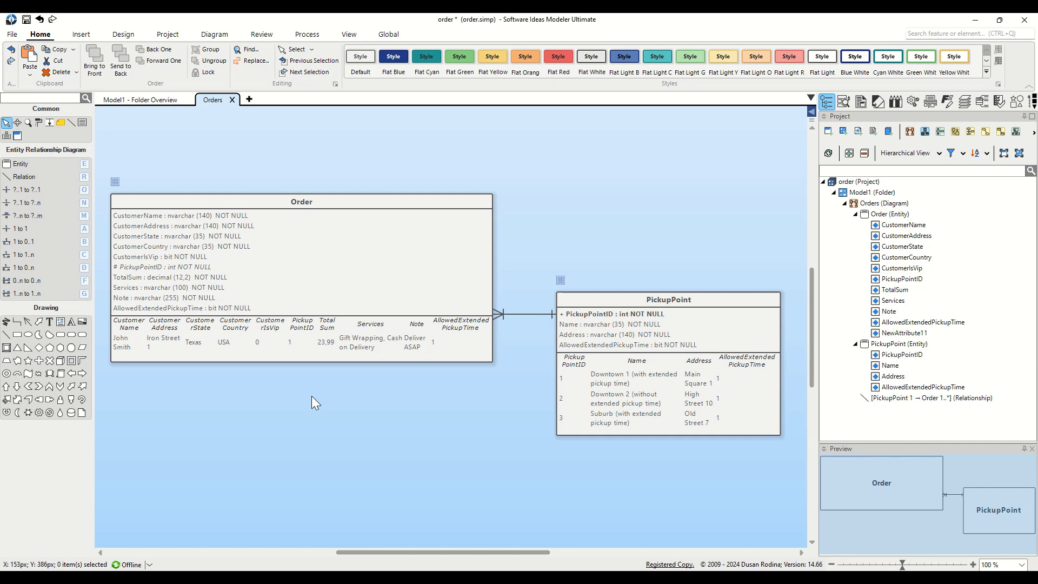
left_click(318, 198)
left_click(649, 302)
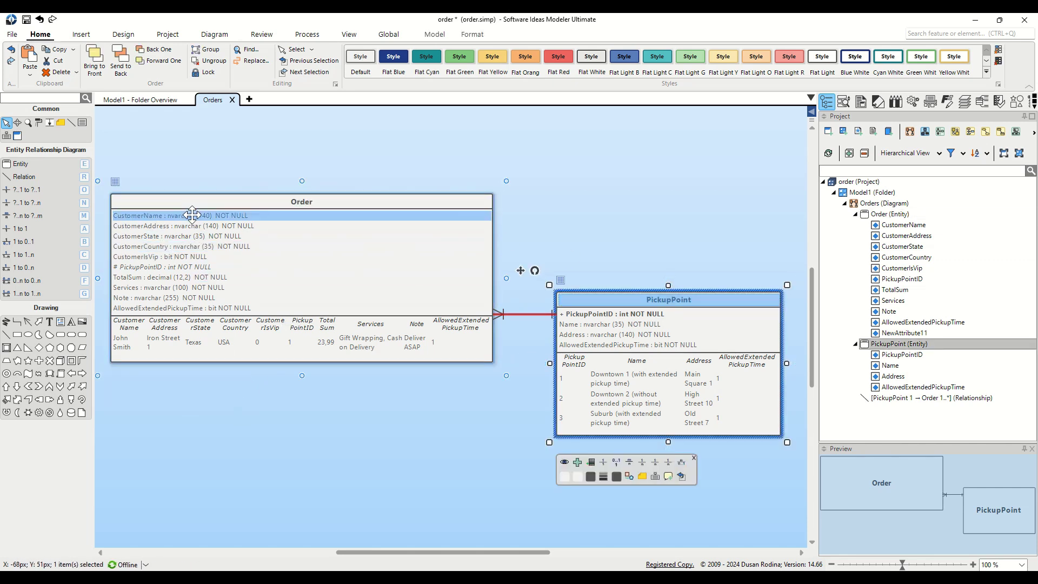
left_click(143, 223)
left_click(144, 224)
left_click(150, 236)
left_click(181, 249)
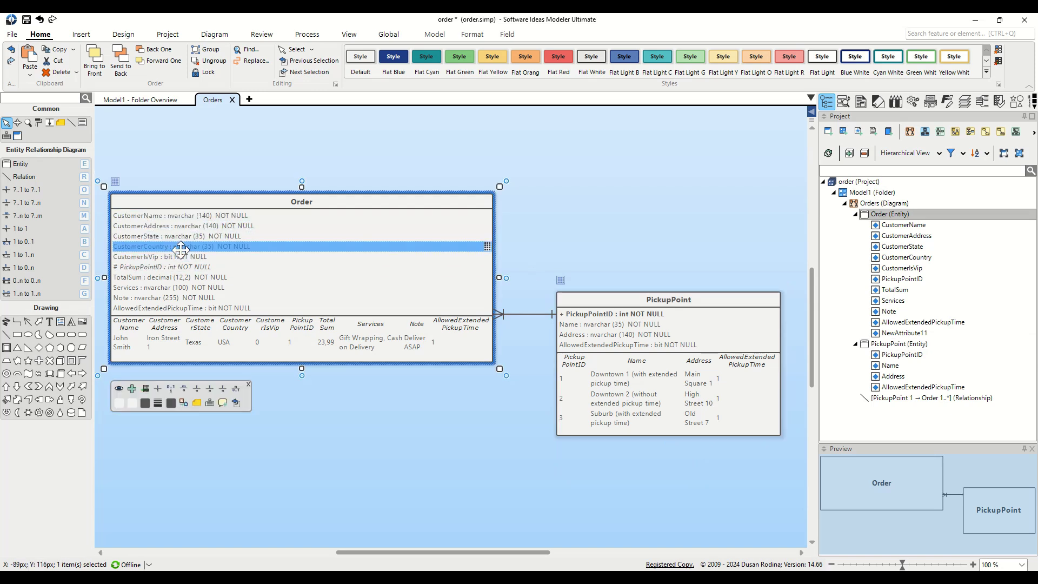
left_click(222, 267)
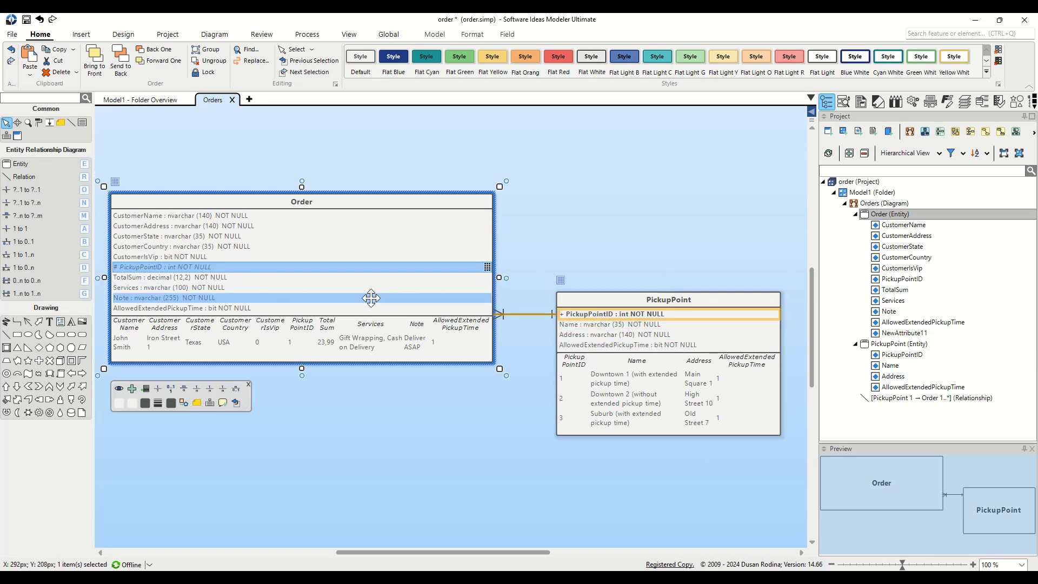
left_click(246, 278)
left_click(248, 298)
left_click(281, 308)
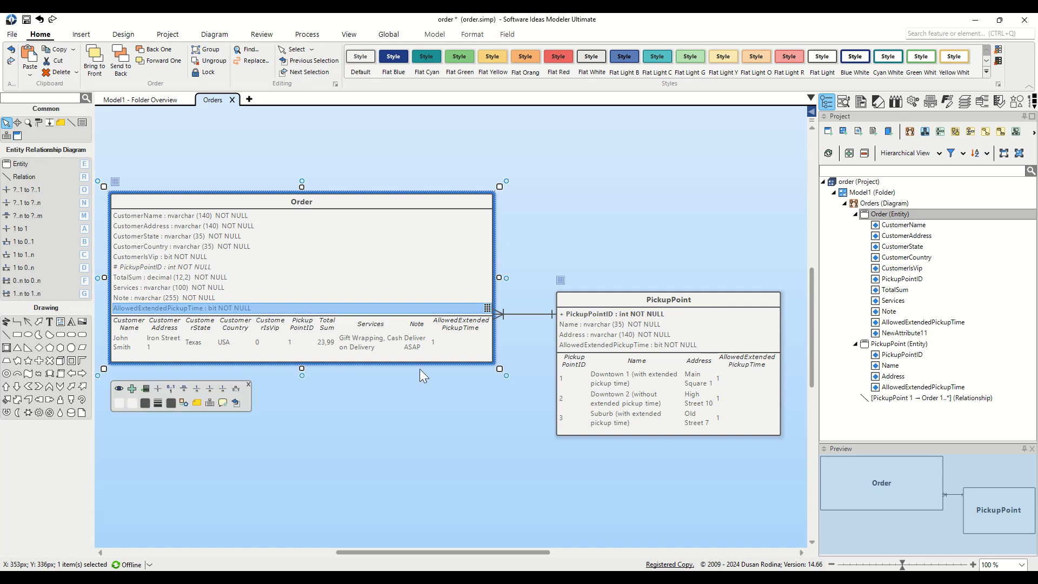
left_click(673, 316)
key("Down")
key("Down")
key("Down")
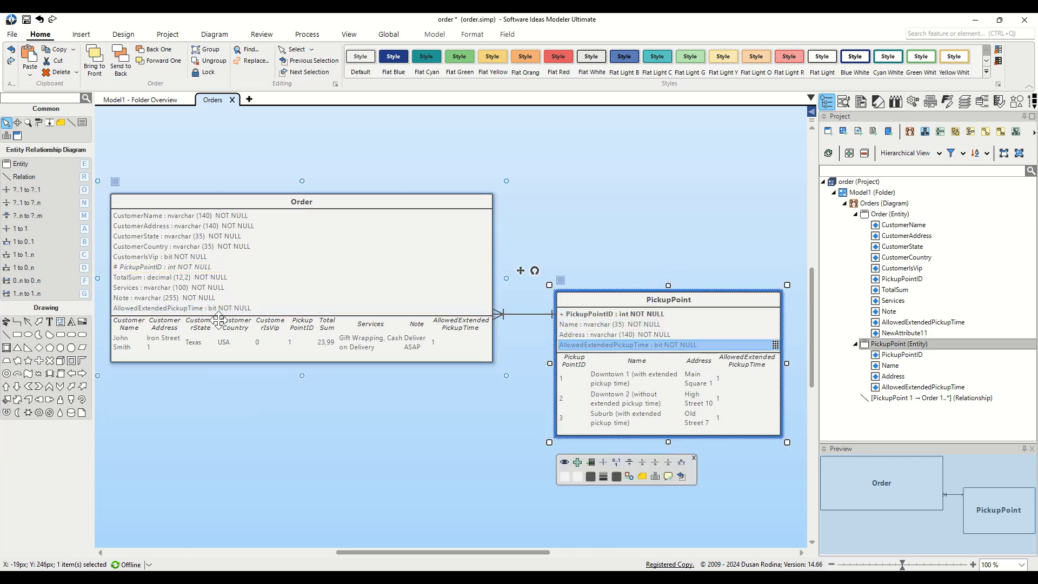
Review Order's customer fields, Services, Note and AllowedExtendedPickupTime for normalization problems.
left_click(227, 206)
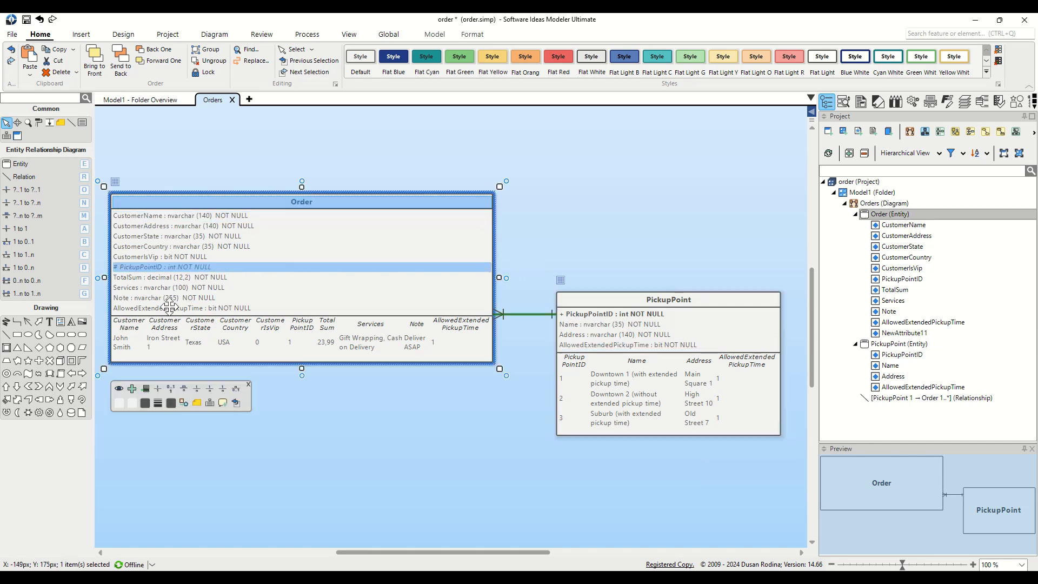
left_click(208, 237)
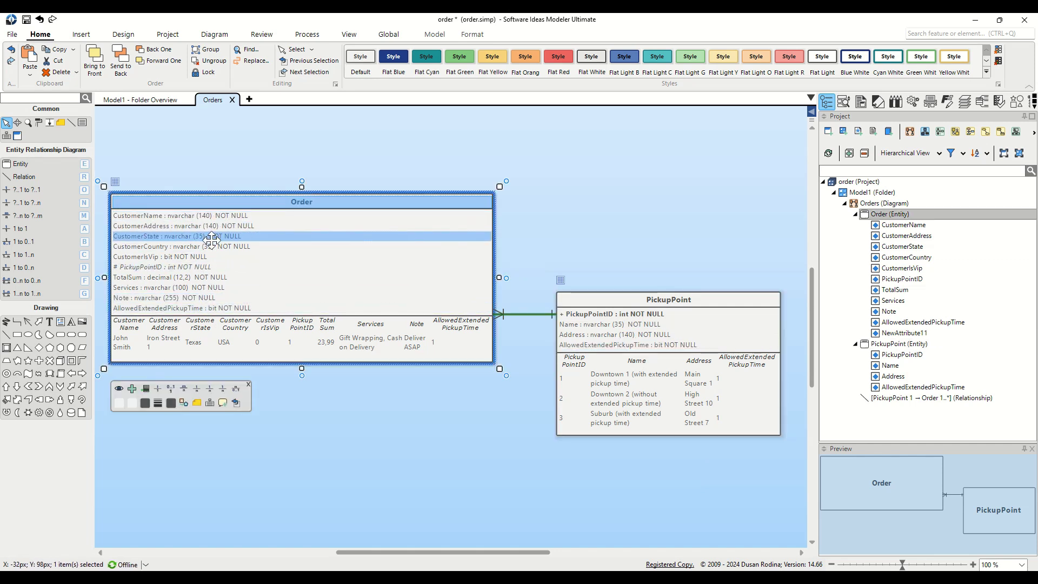
left_click(208, 256)
left_click(212, 247)
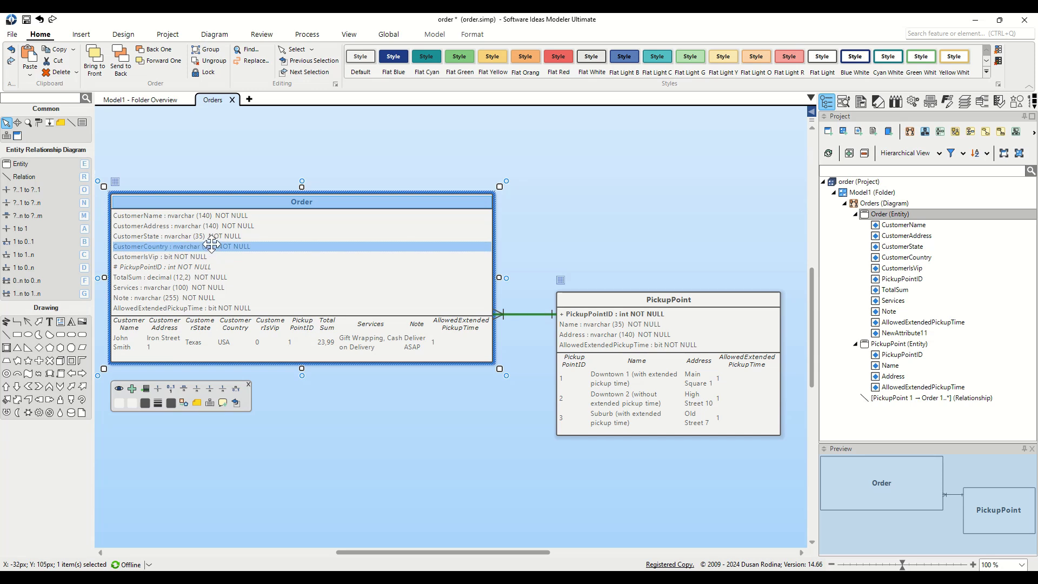
left_click(204, 256)
left_click(150, 287)
left_click(147, 297)
left_click(146, 308)
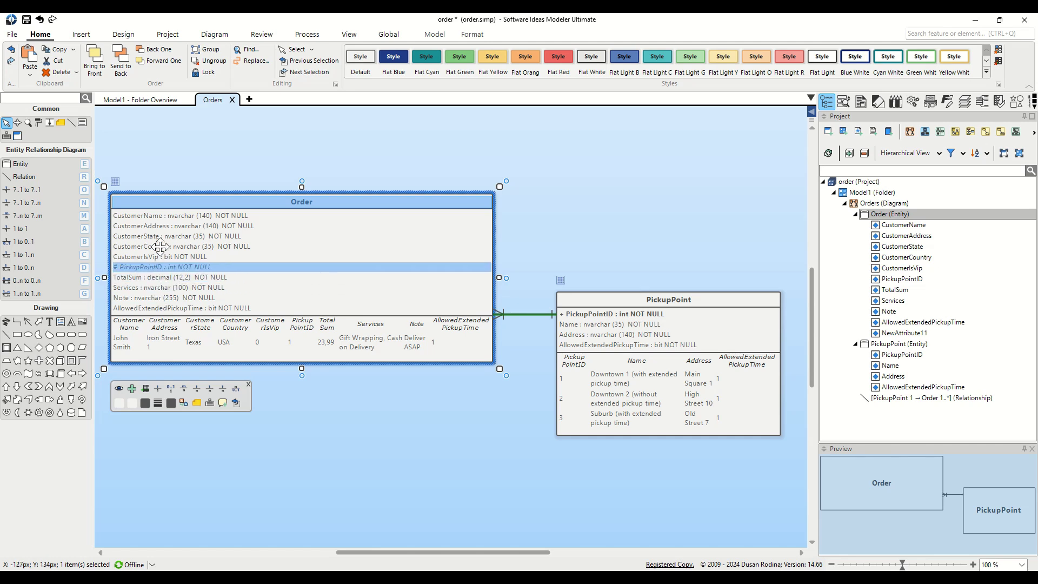
Add an OrderID attribute of type int to the Order entity.
type("OrderID :")
left_click(134, 391)
key("Return")
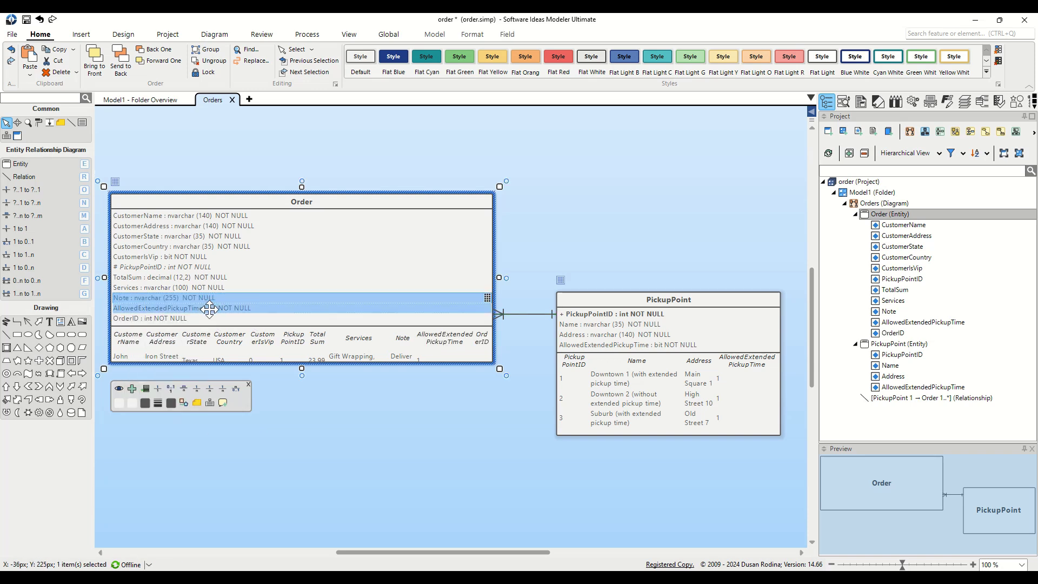
Make OrderID the primary key of Order and move it above CustomerName as the first attribute.
right_click(211, 318)
left_click(252, 371)
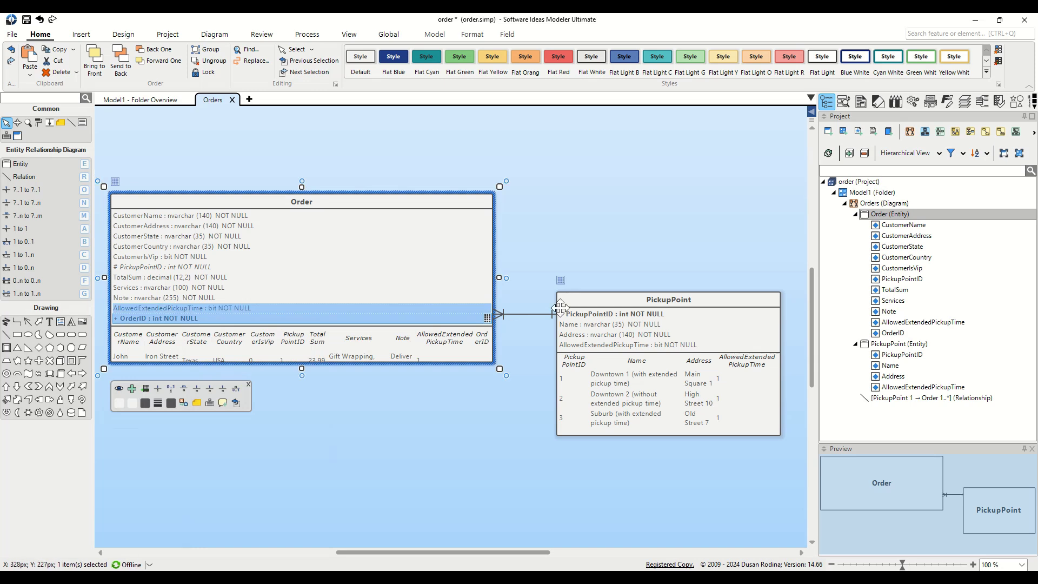
left_click_drag(478, 216, 477, 214)
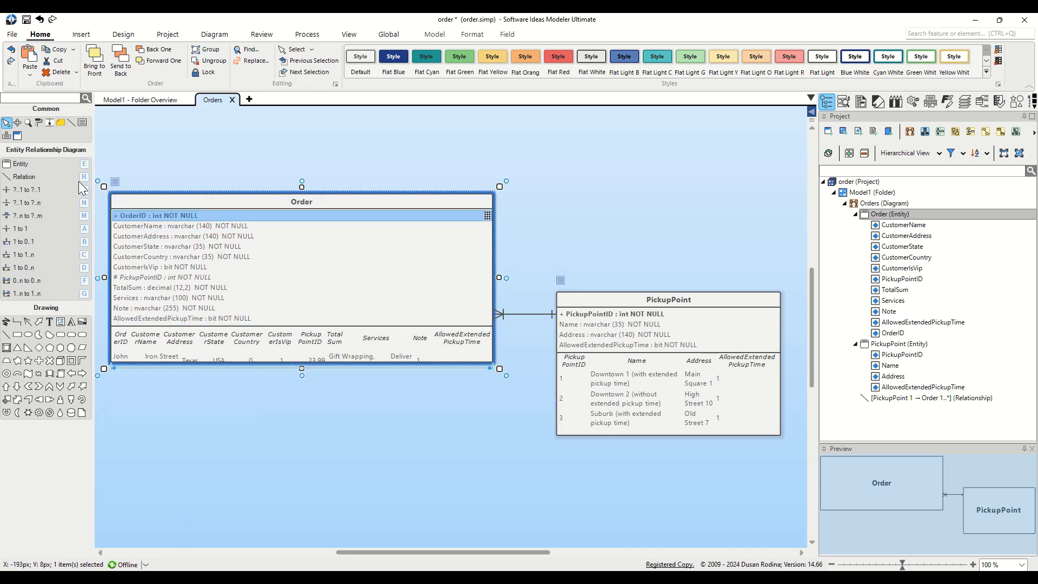
Enlarge the Order entity downward until its whole sample data row fits inside.
left_click(508, 356)
left_click(436, 324)
left_click(151, 298)
left_click_drag(301, 369, 301, 388)
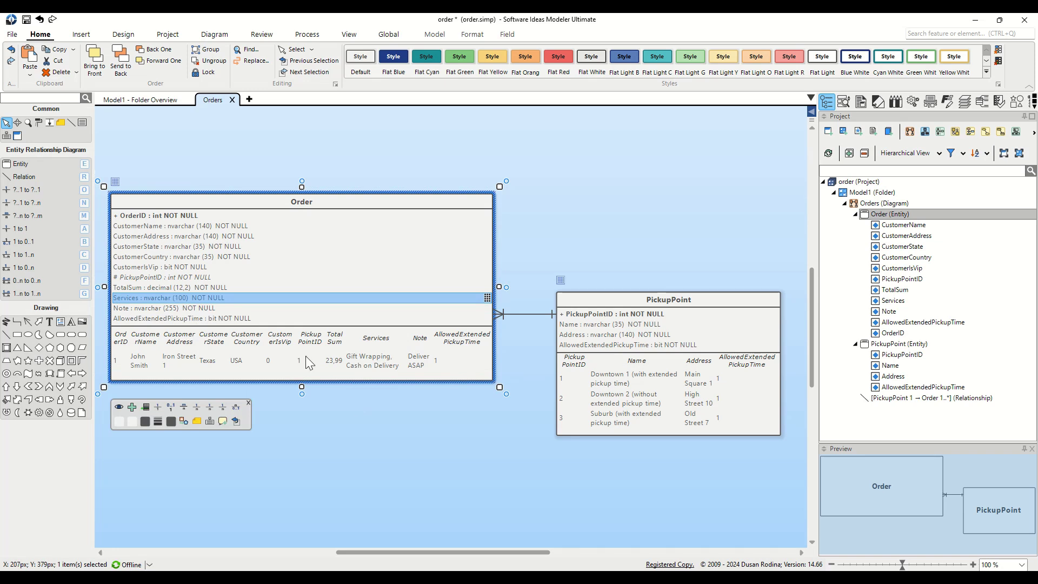
Add an entity named Service above PickupPoint in the diagram.
left_click(20, 163)
left_click(656, 208)
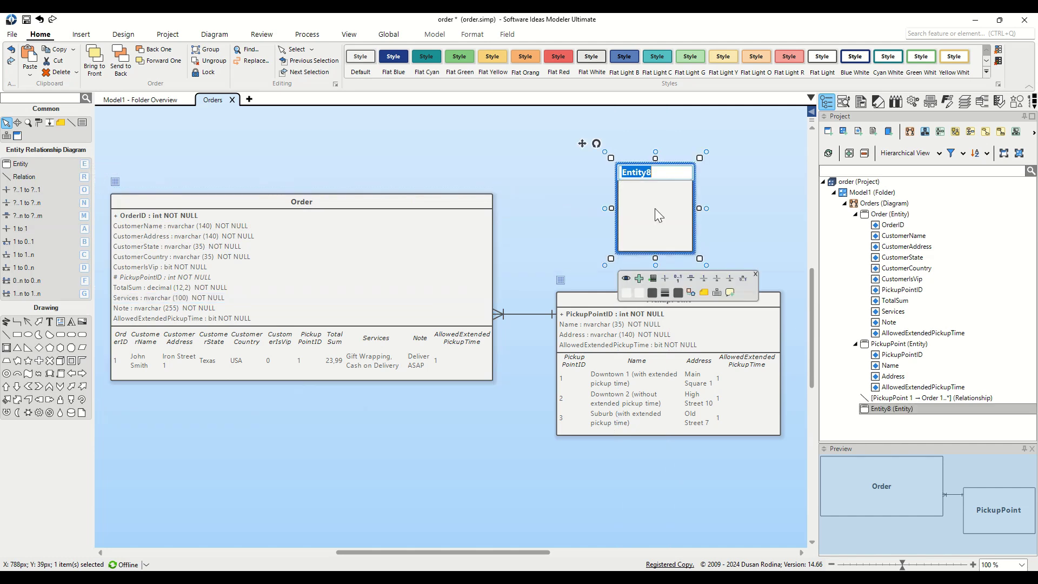
type("Service")
key("Return")
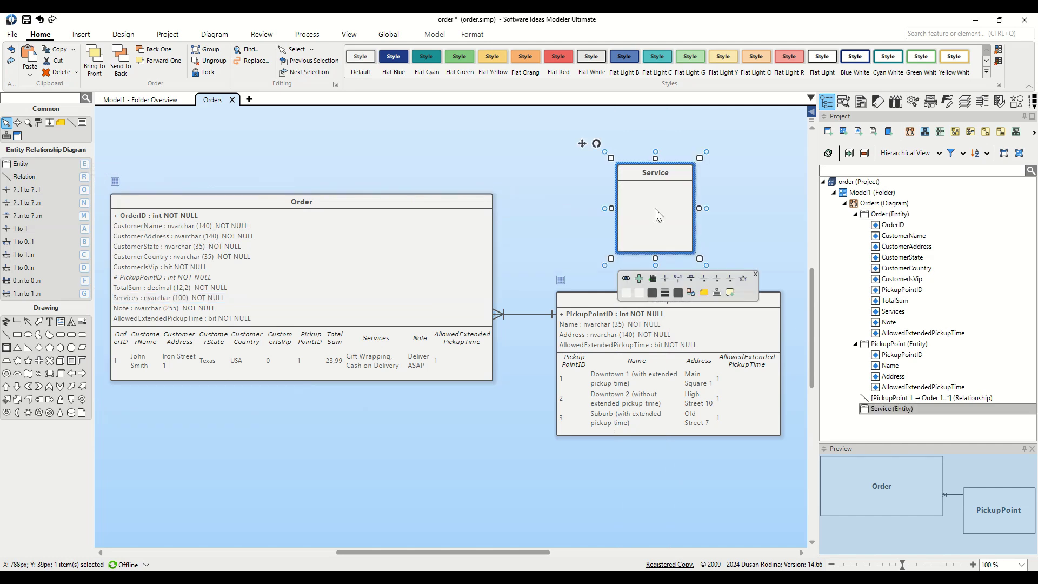
Remove the Services field from the Order entity.
left_click(189, 297)
right_click(189, 299)
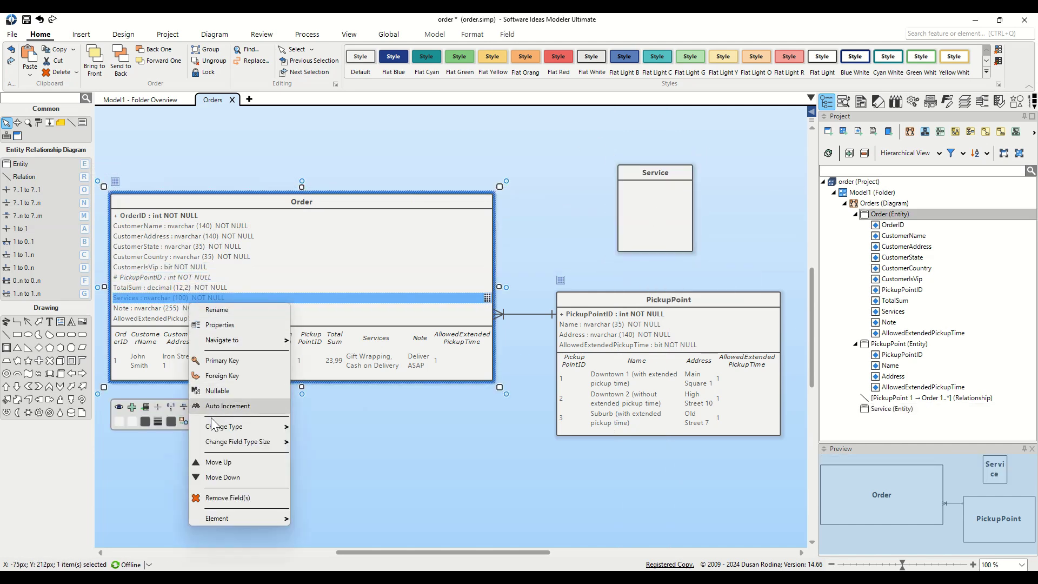
left_click(230, 498)
Add two NOT NULL attributes to the Service entity: ServiceID of type int and Name of type nvarchar(70).
left_click(631, 242)
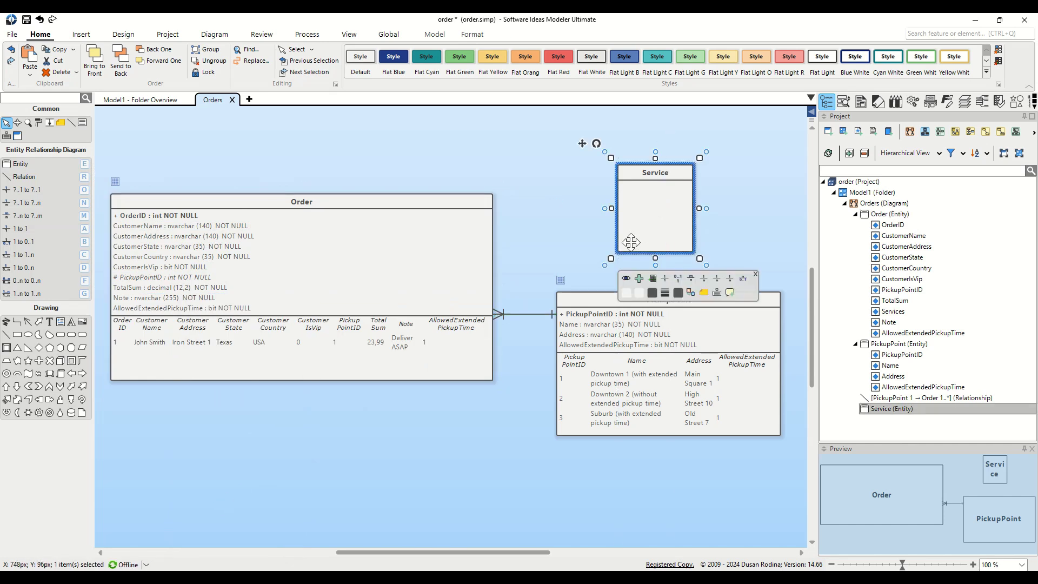
left_click(640, 278)
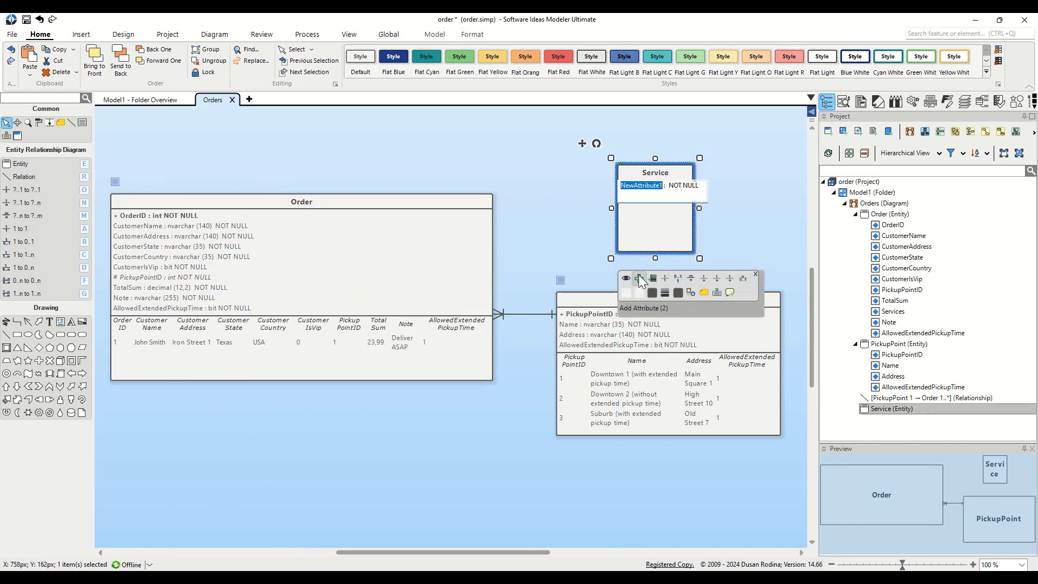
type("ServiceID : ")
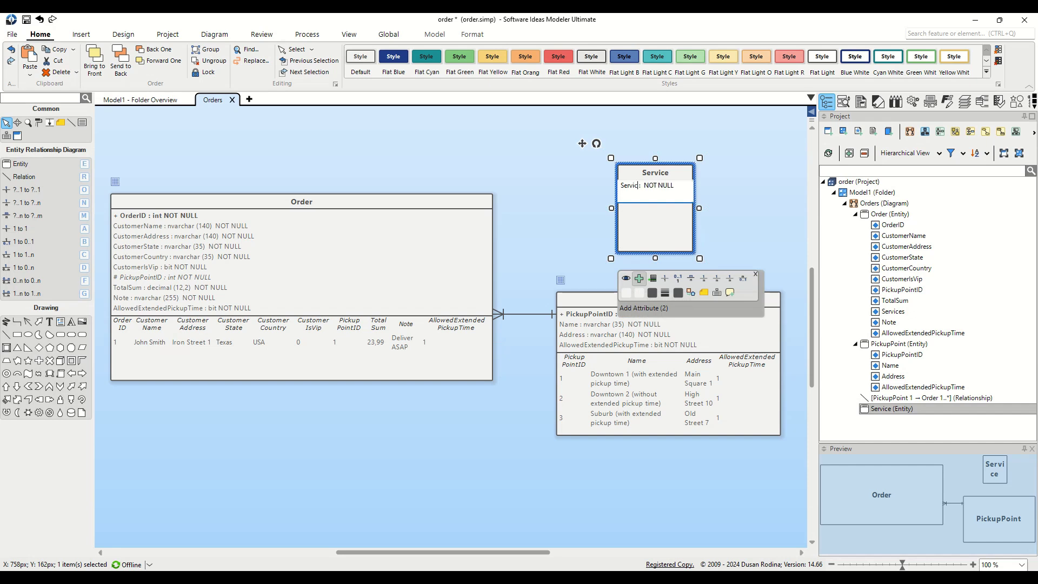
type("int")
key("Return")
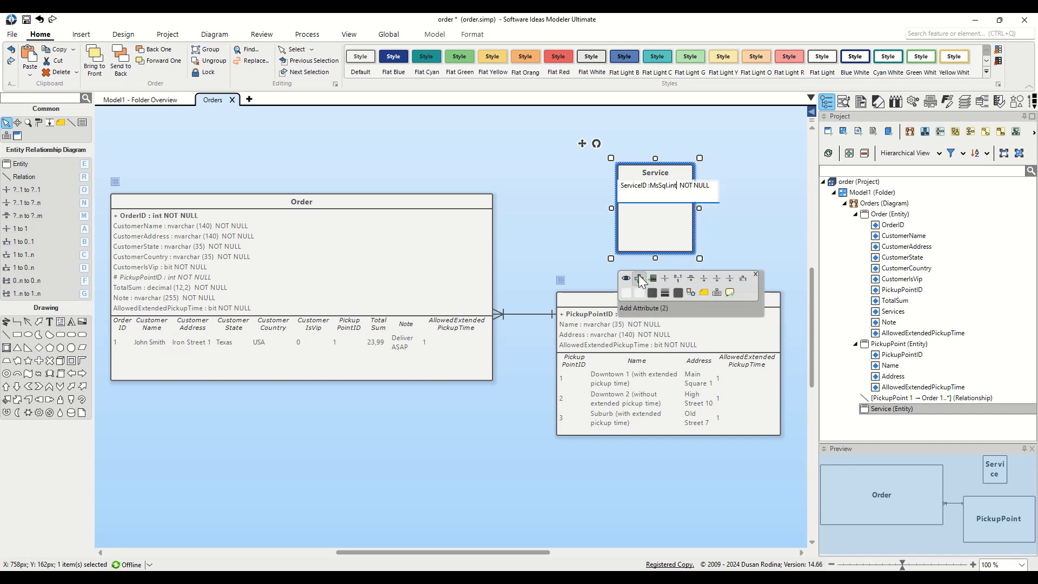
key("Return")
type("Name : ")
type("nvarchar (")
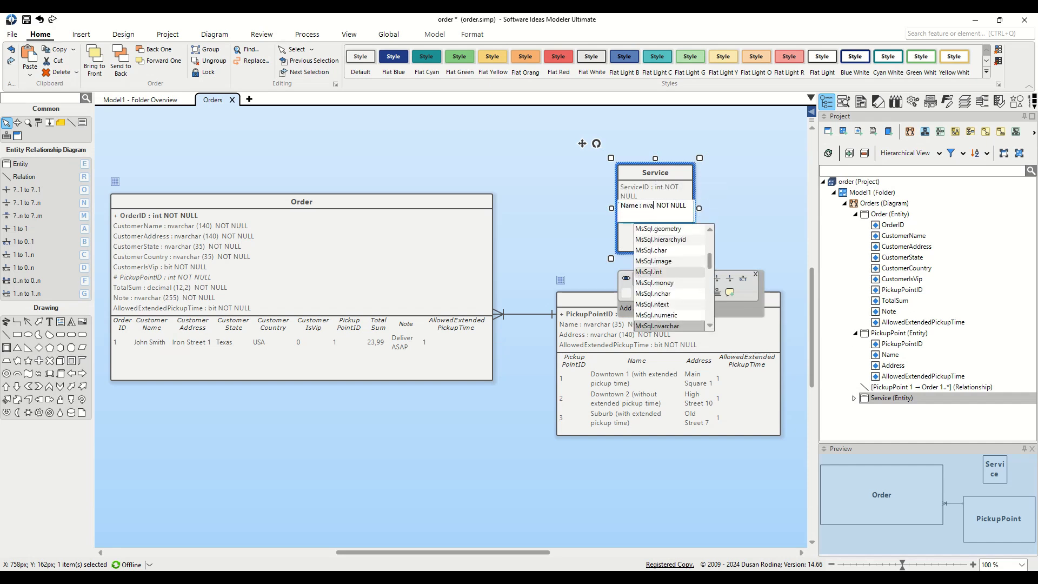
type("7")
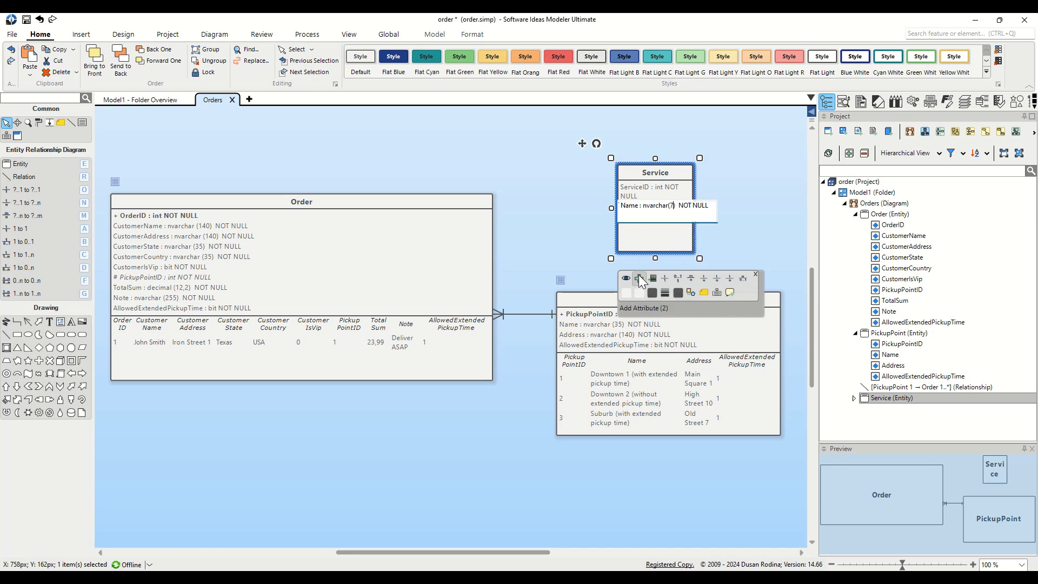
type("0")
key("Return")
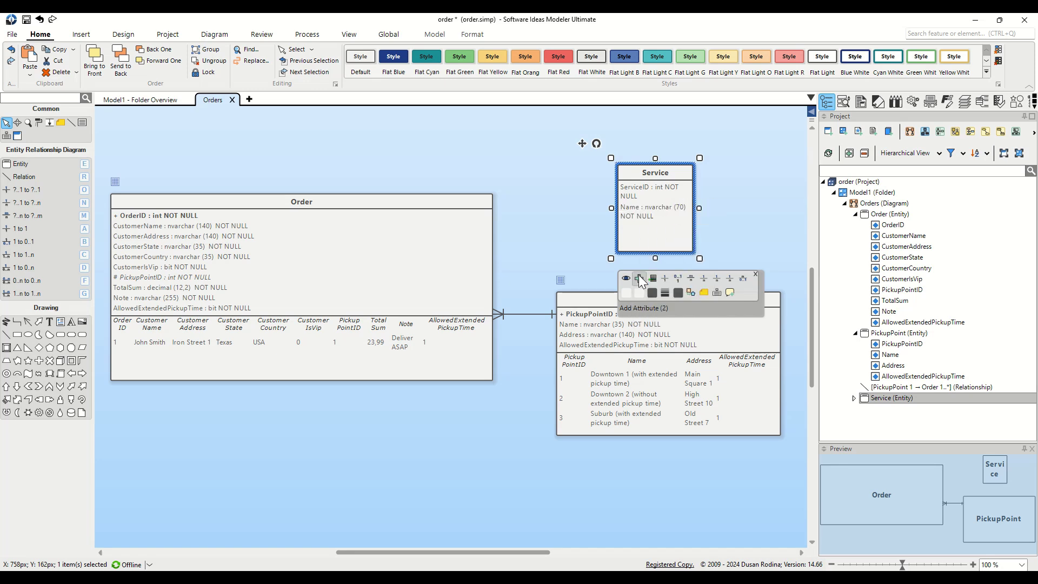
Make ServiceID the primary key of the Service entity.
left_click(648, 191)
right_click(654, 187)
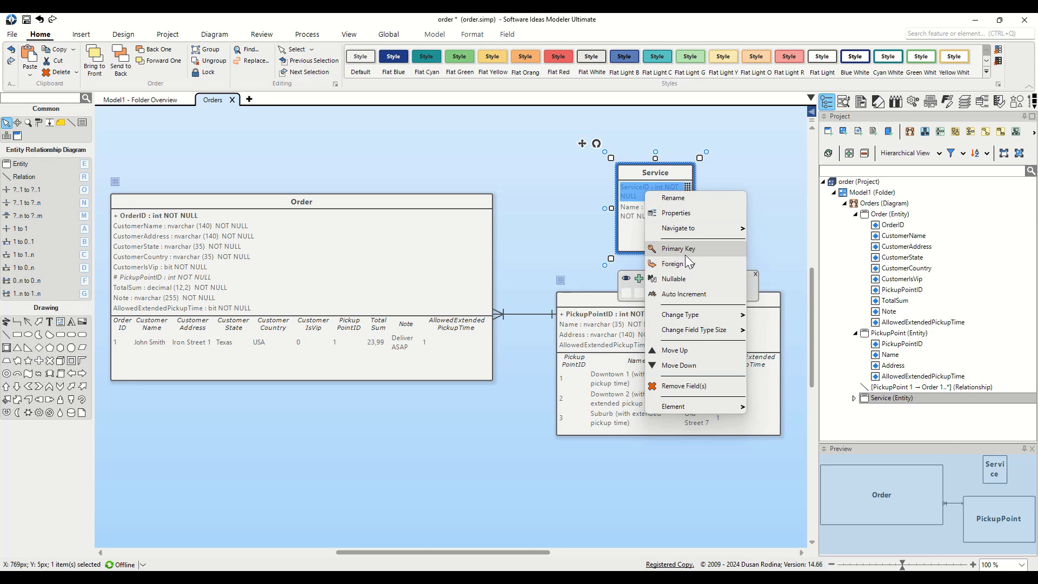
left_click(672, 250)
Generate an OrderService association entity linking the Order and Service entities.
left_click(324, 201)
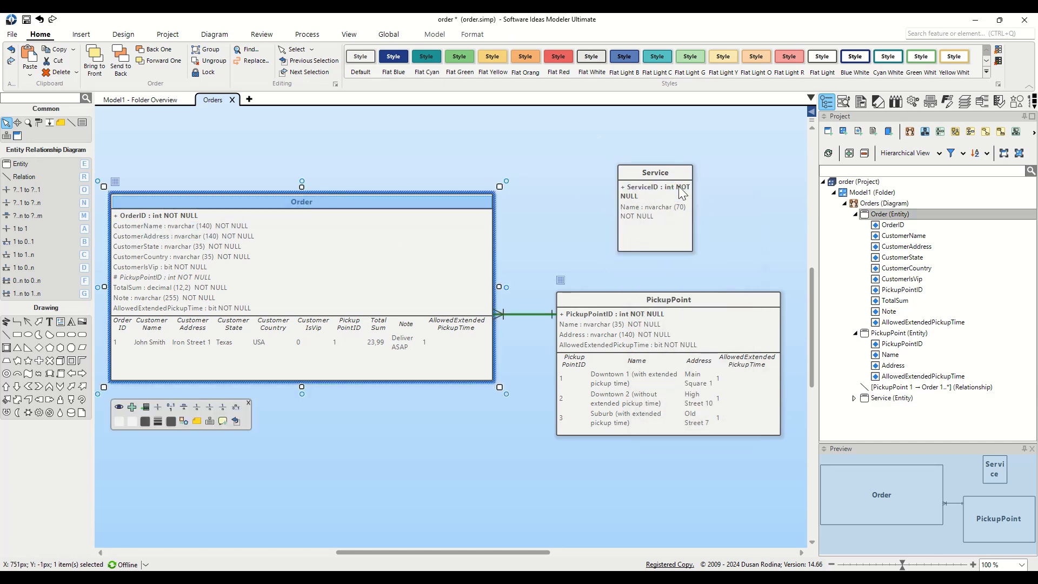
left_click(680, 172, "ctrl")
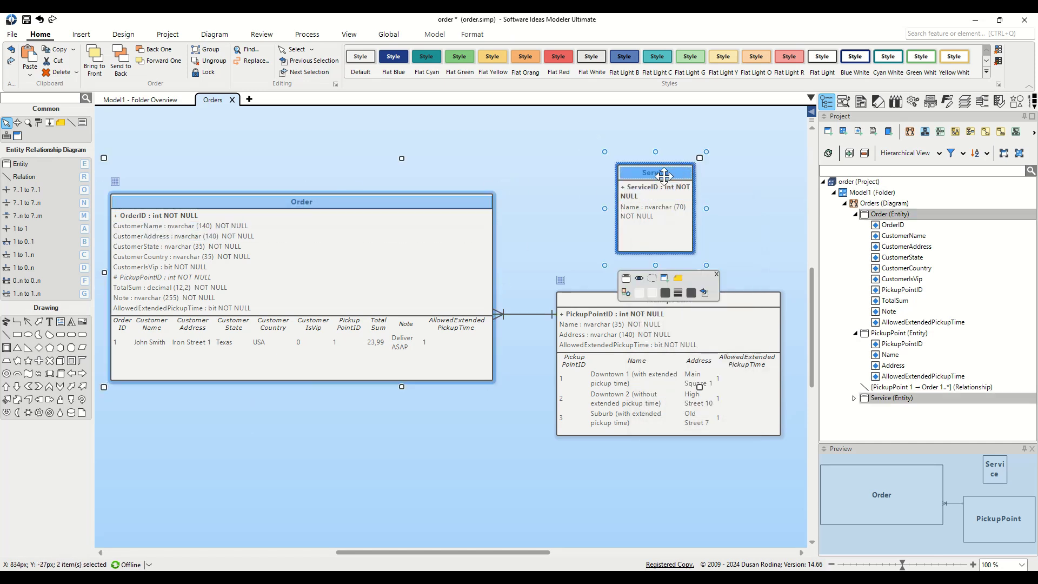
left_click(626, 279)
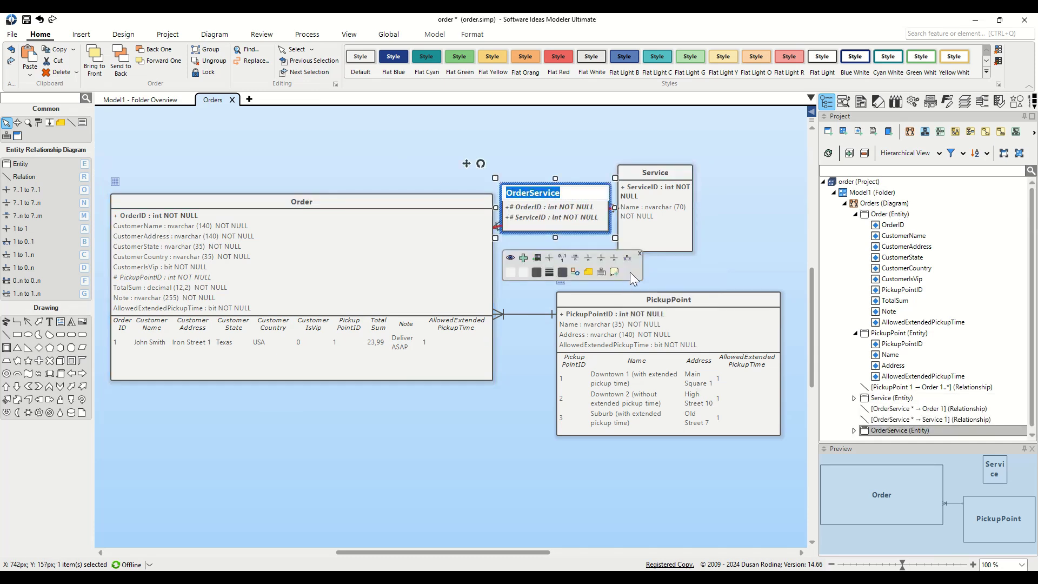
Move Service away from Order, place OrderService in the gap between them, and inspect OrderService's OrderID and ServiceID keys.
left_click_drag(631, 246, 728, 235)
left_click(531, 190)
left_click_drag(531, 189, 576, 195)
left_click(571, 213)
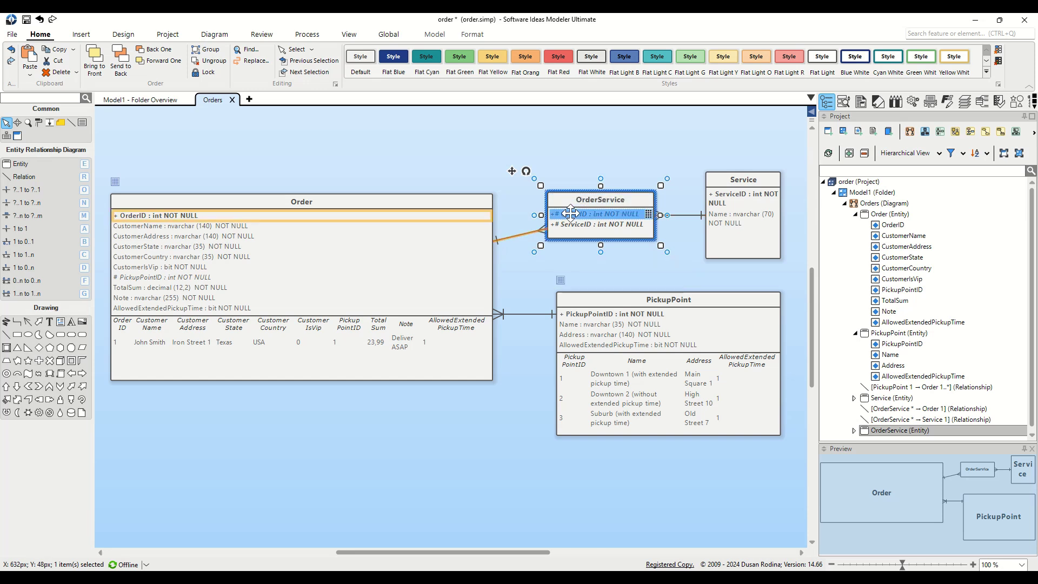
left_click(581, 224)
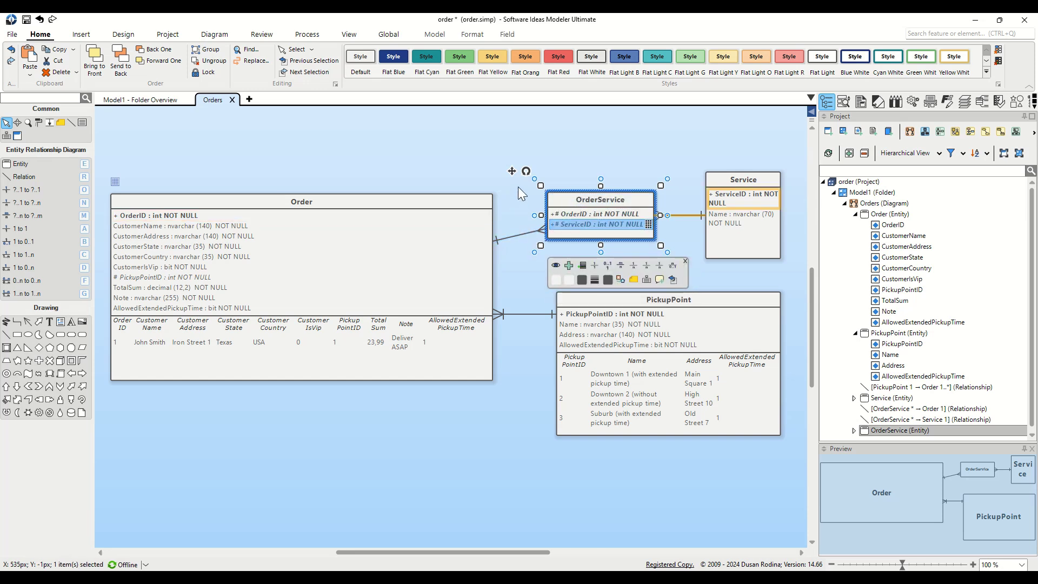
left_click(518, 187)
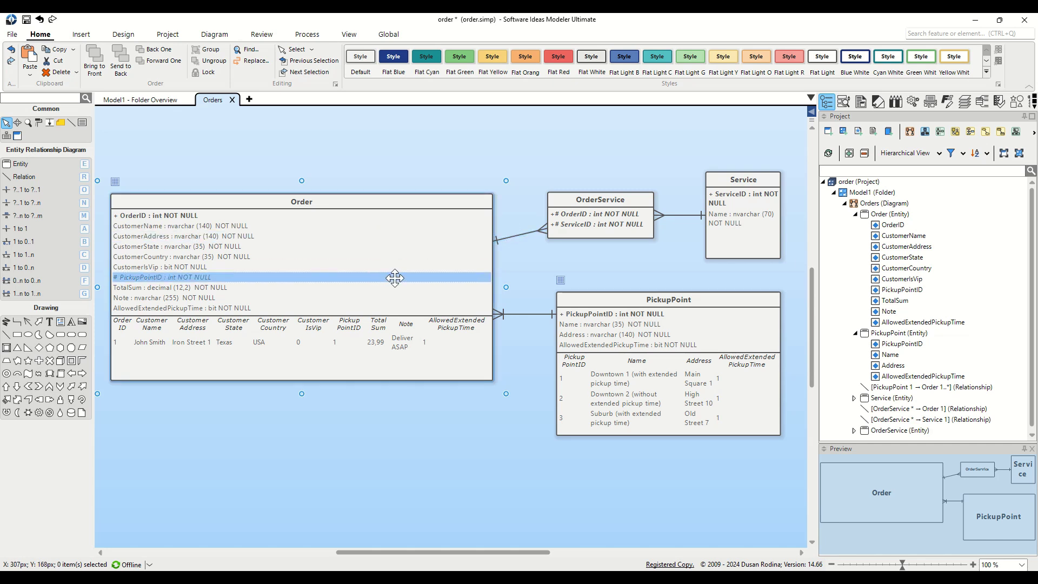
Auto-size the Service entity to fit its attributes and align it level with OrderService.
left_click(772, 250)
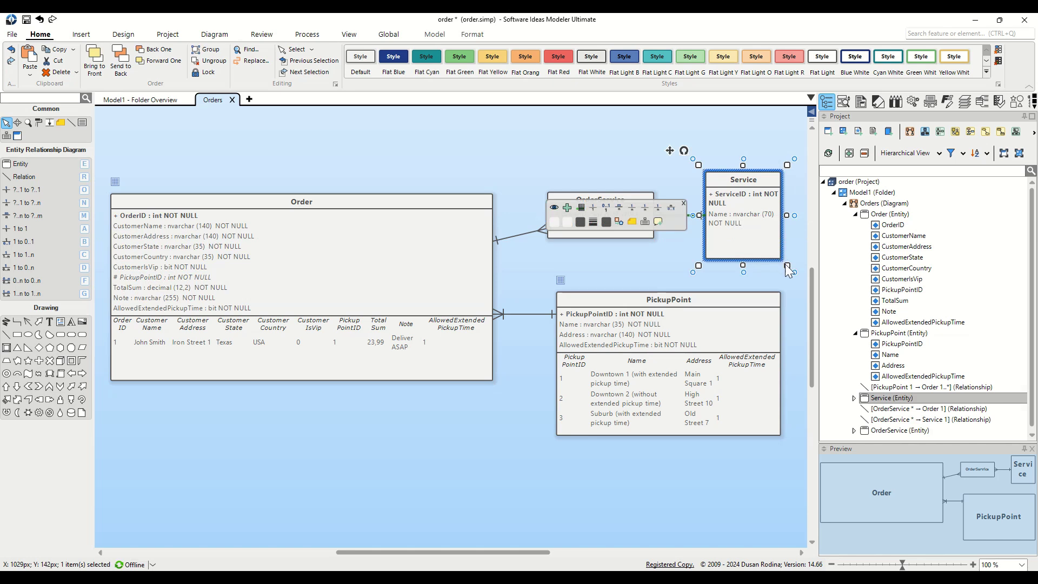
double_click(787, 265)
left_click_drag(749, 193, 746, 213)
left_click(424, 427)
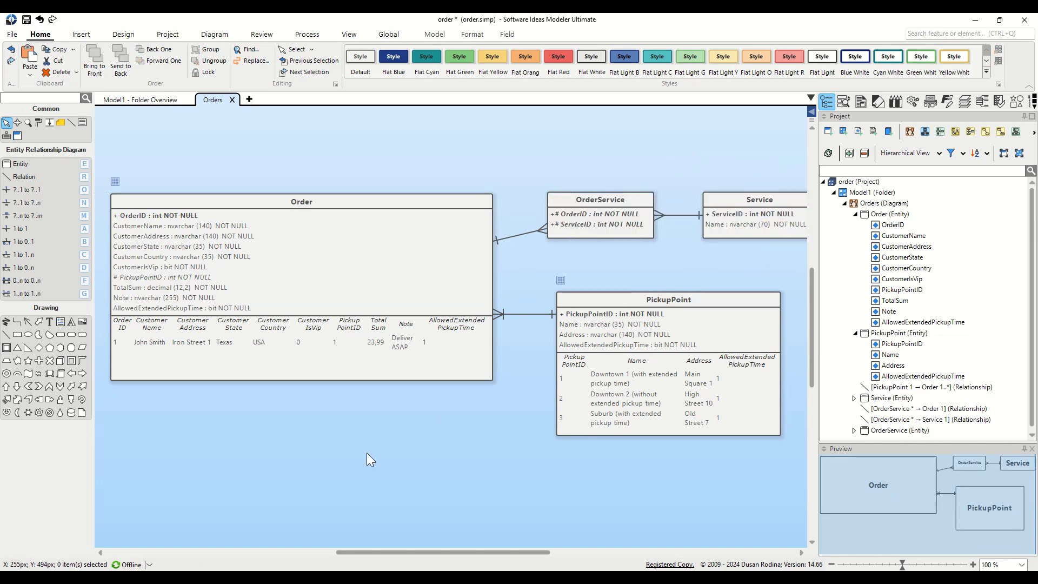
left_click_drag(313, 408, 378, 426)
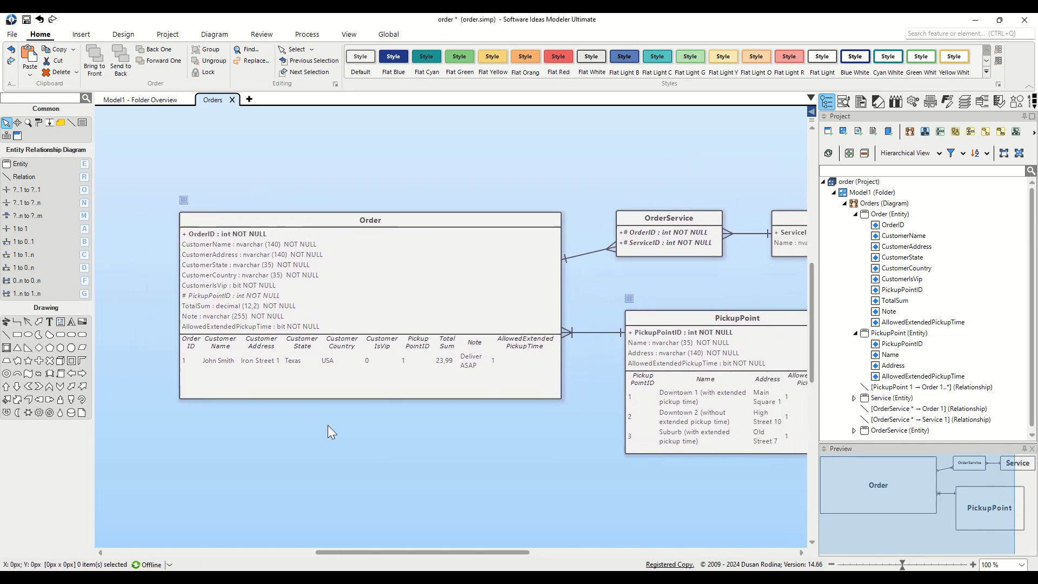
Place a new entity named Customer about 231 px to the left of the Order entity.
left_click(225, 244)
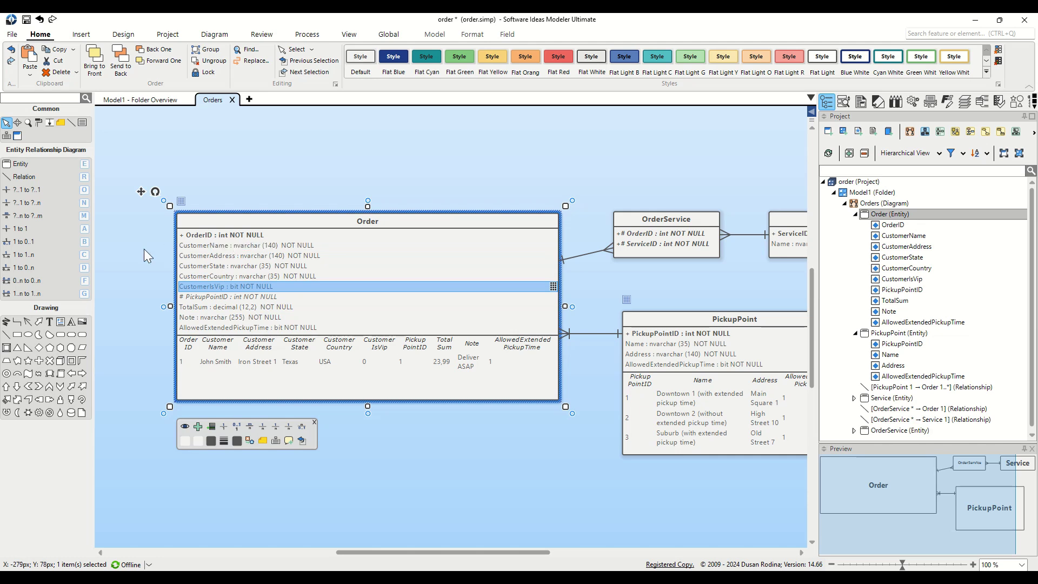
left_click_drag(143, 248, 291, 253)
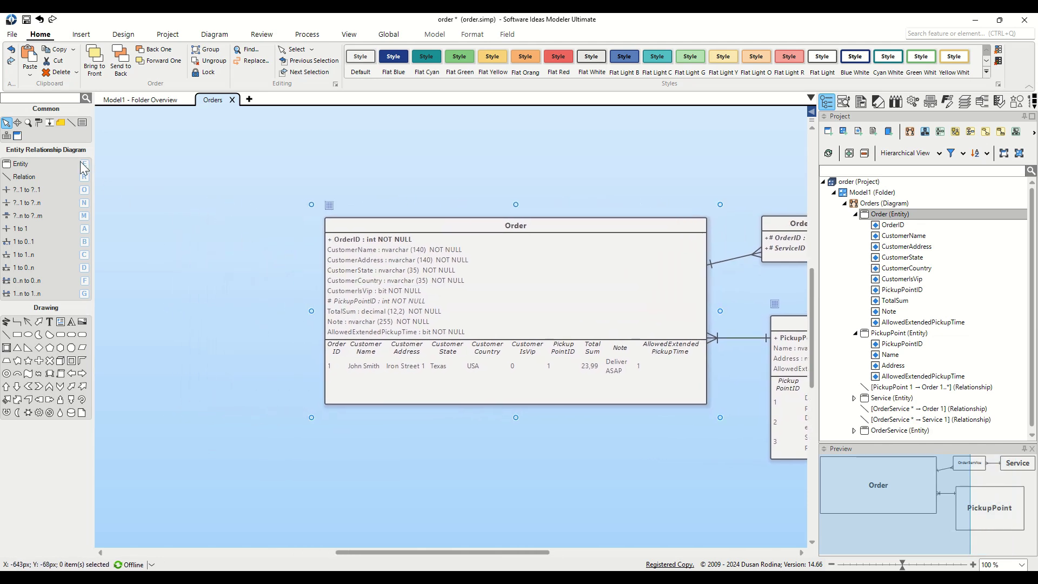
left_click(52, 165)
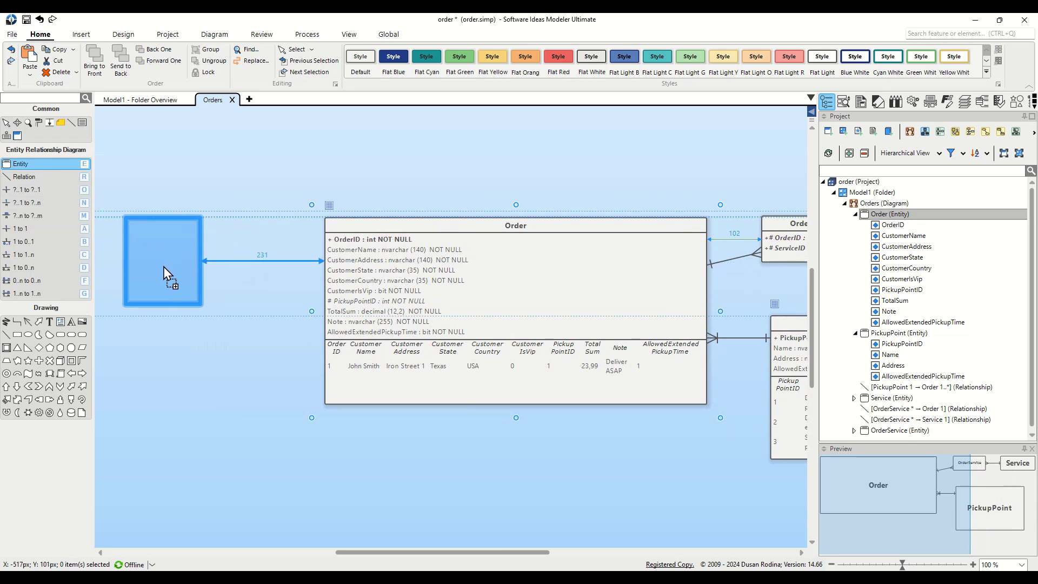
left_click(165, 275)
type("C")
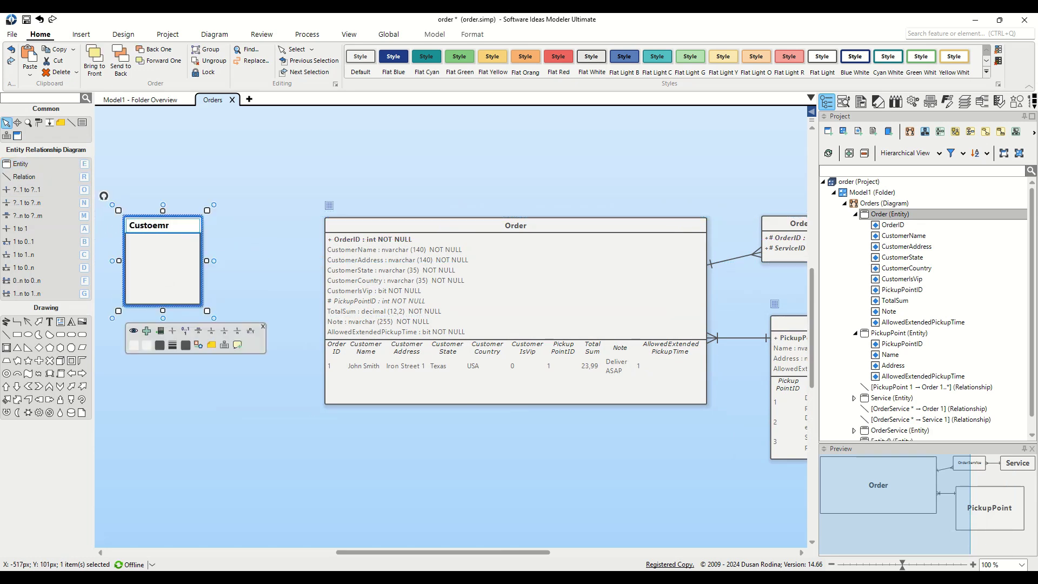
type("ustomer")
key("Return")
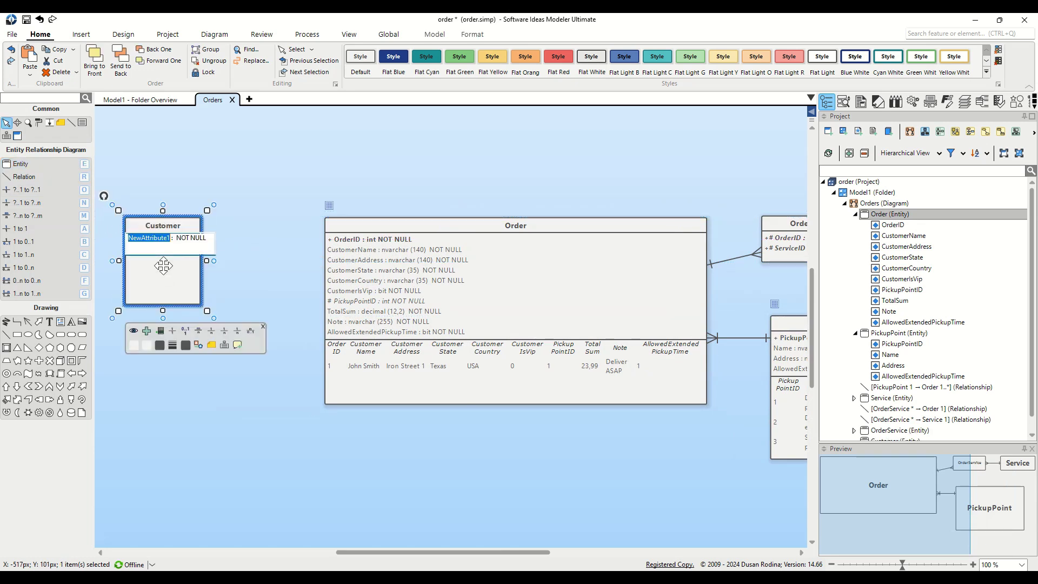
Give the Customer entity a CustomerID attribute of type int.
type("Cu")
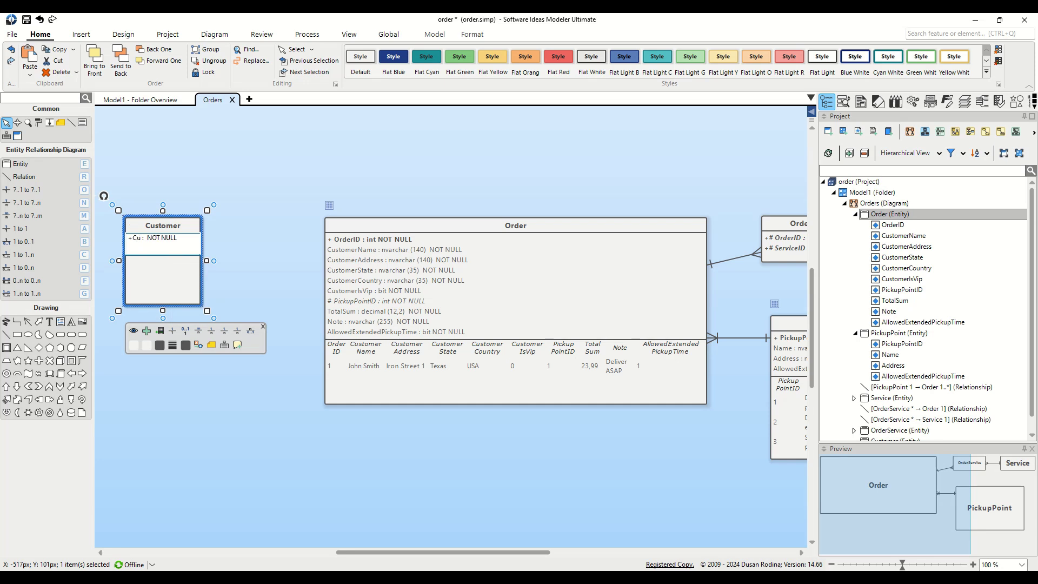
type("stomerID : int")
key("Return")
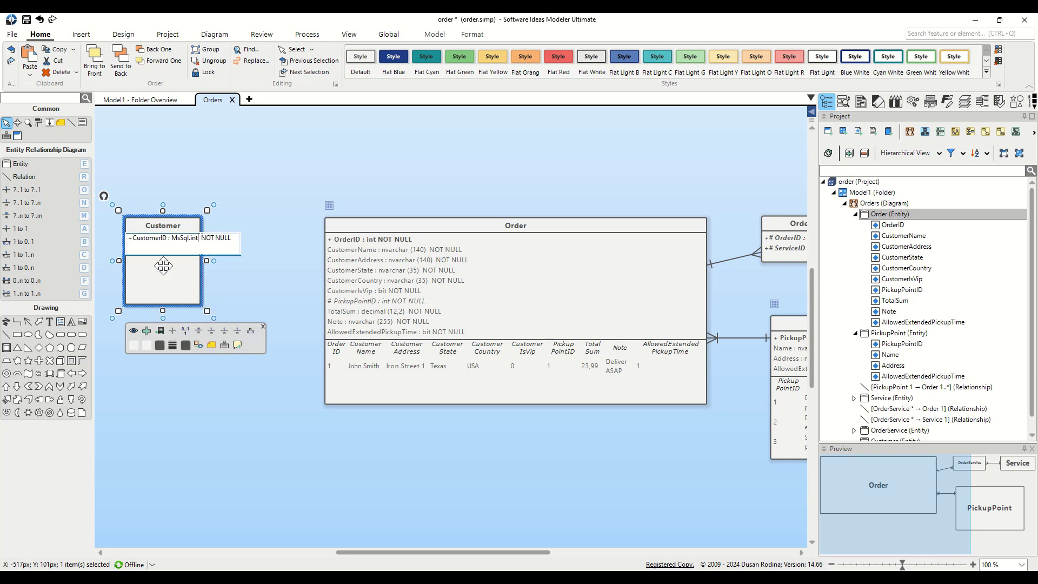
key("Return")
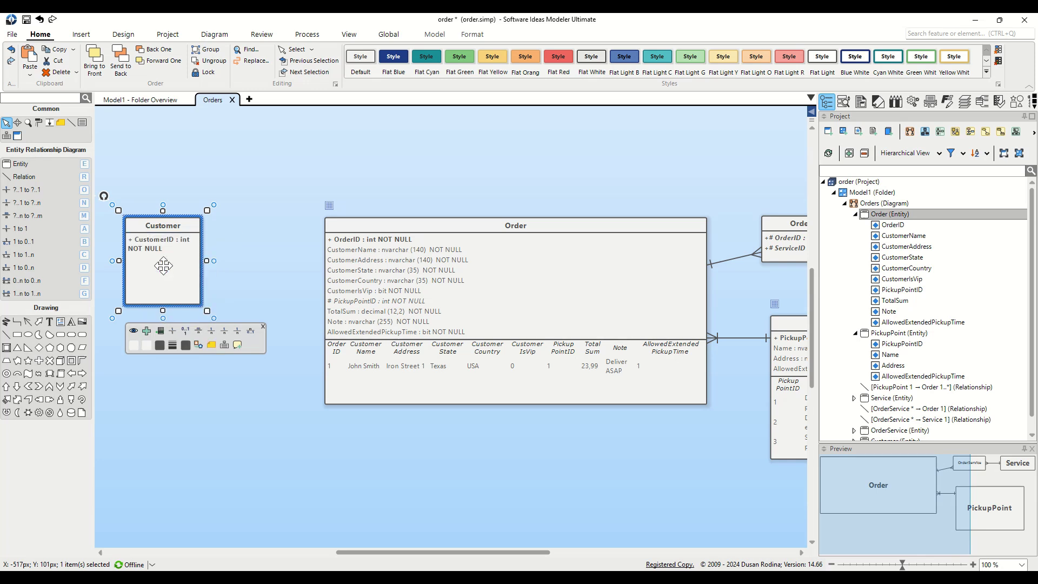
Move CustomerName, CustomerAddress, CustomerState, CustomerCountry and CustomerIsVip from the Order entity into the Customer entity.
left_click(383, 249)
left_click(389, 261, "ctrl")
left_click(384, 271, "ctrl")
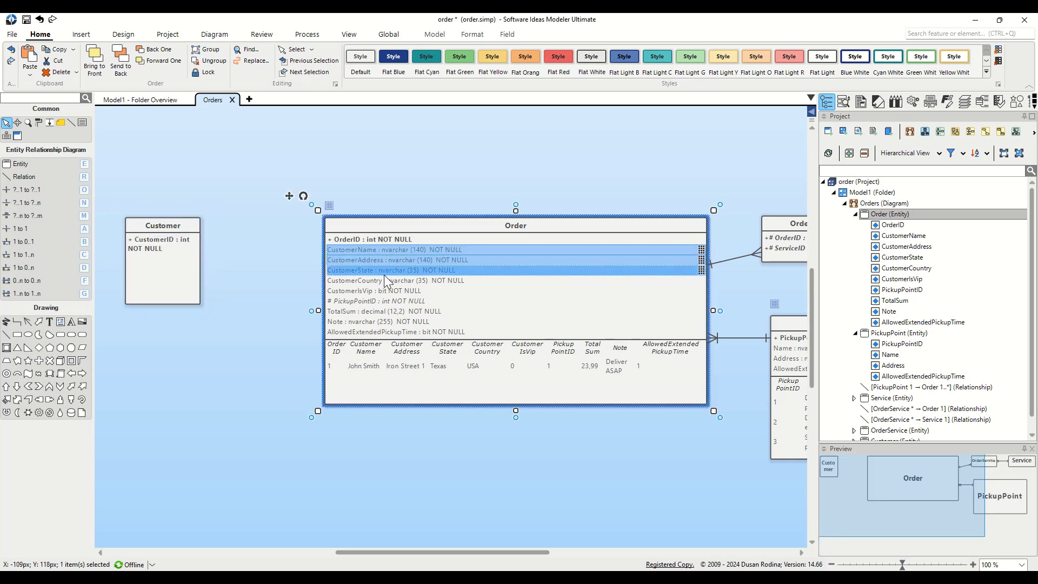
left_click(385, 281, "ctrl")
left_click(385, 291, "ctrl")
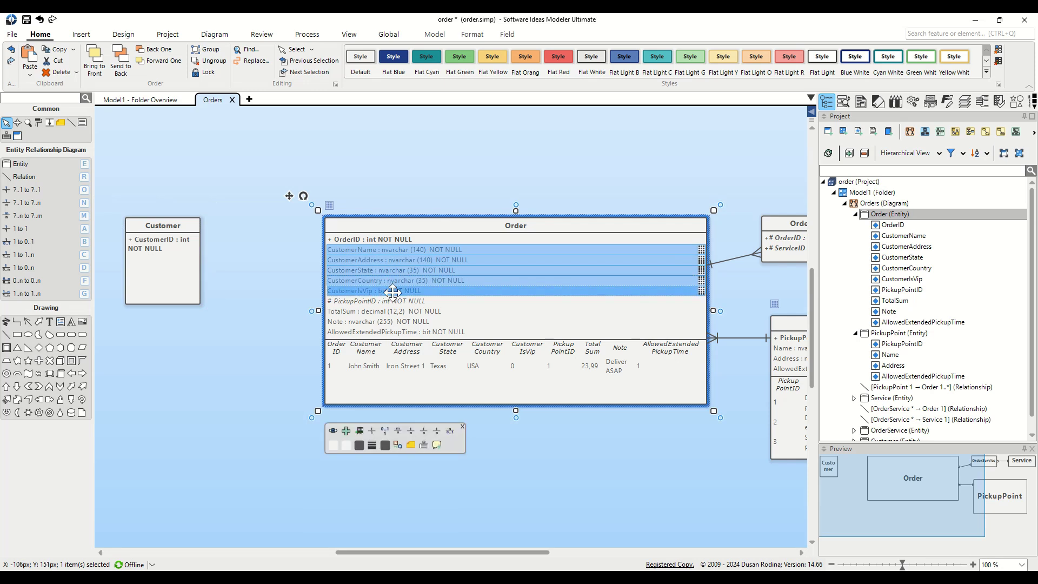
left_click_drag(701, 251, 411, 262)
left_click_drag(169, 273, 163, 264)
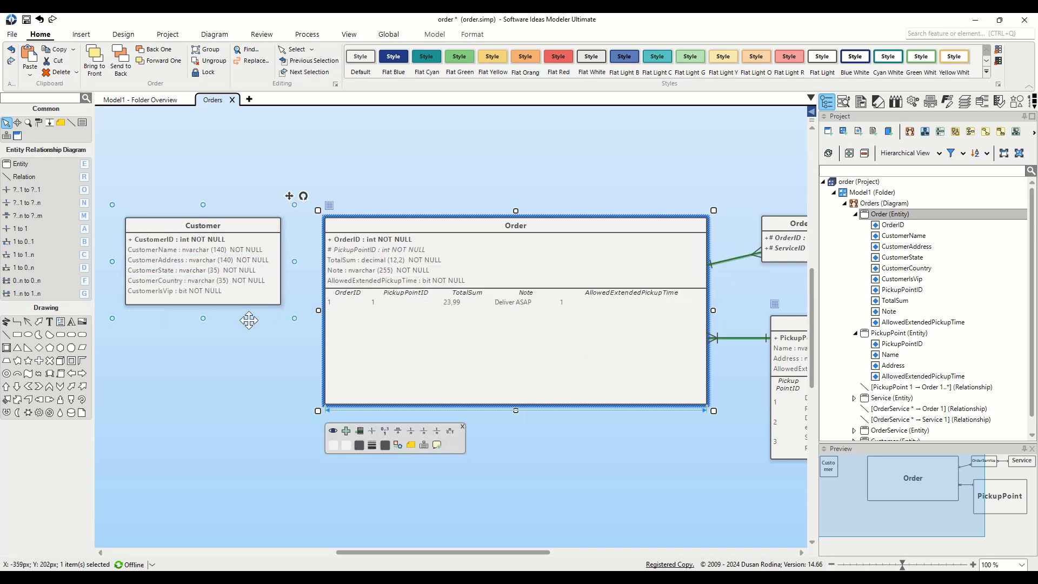
Add a CustomerID attribute of type int to the Order entity.
left_click(347, 431)
type("Custo")
type("merID")
type(" : MsSql.int")
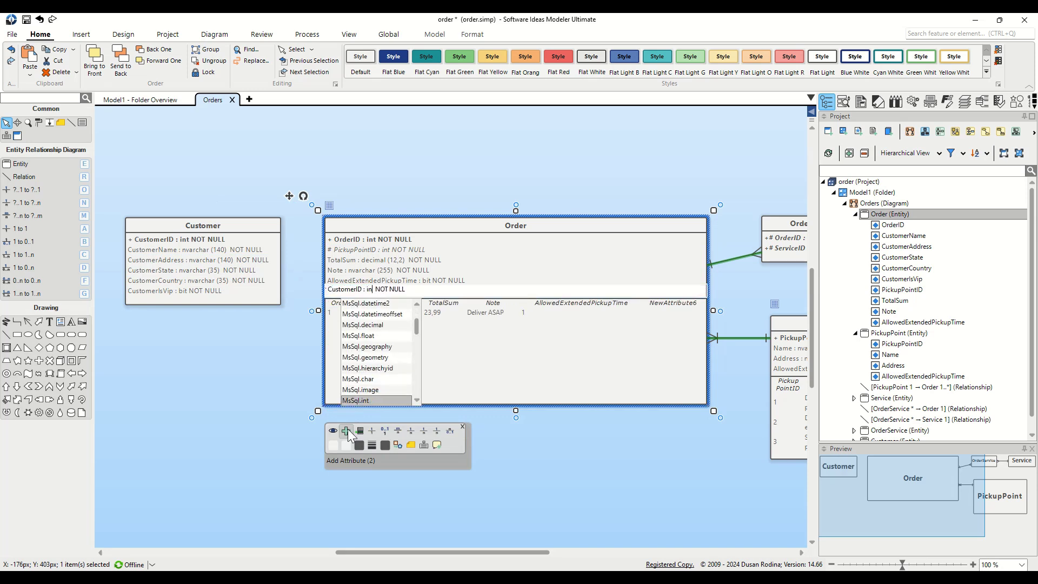
key("Return")
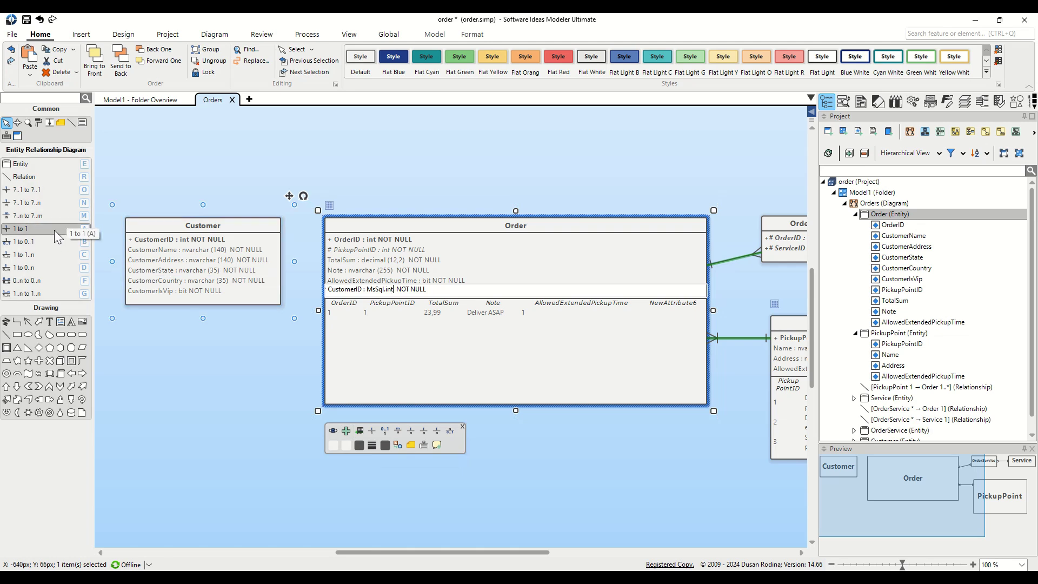
Draw a one-to-many relationship from Customer's CustomerID to the CustomerID attribute in Order.
left_click(49, 203)
left_click_drag(250, 239, 328, 295)
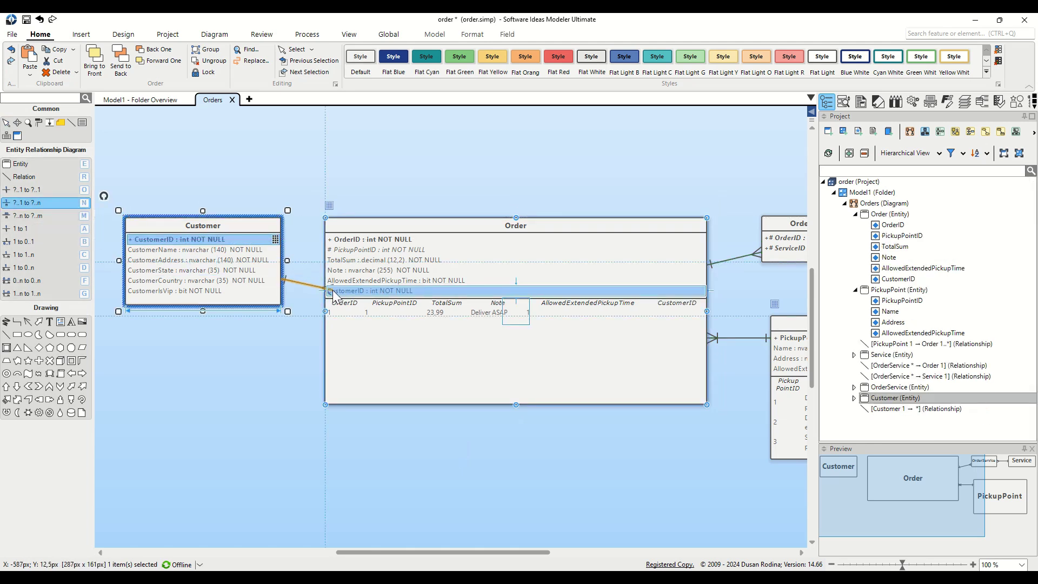
left_click(333, 291)
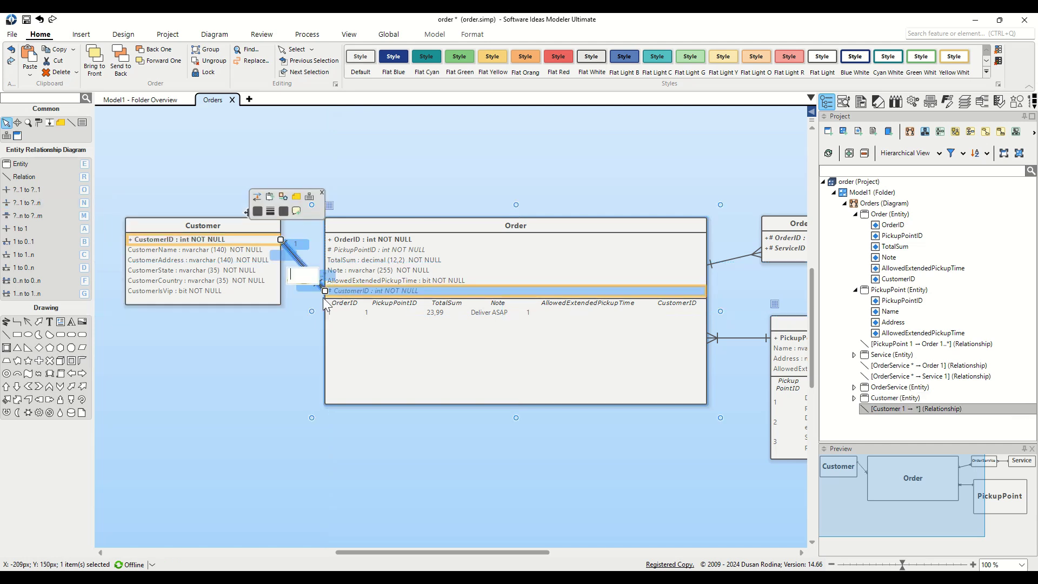
left_click(268, 359)
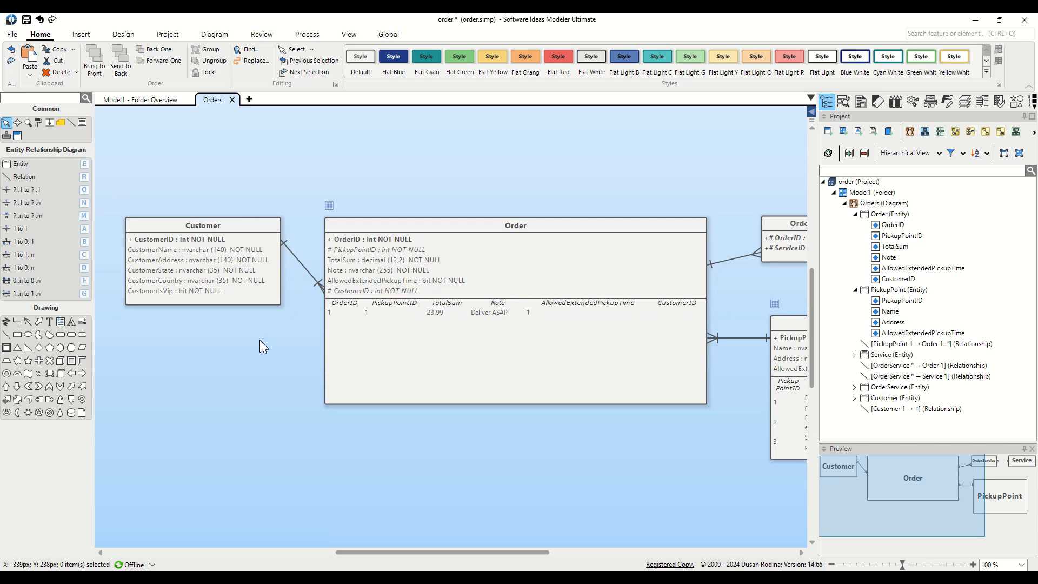
Change the line style of the Customer–Order relationship to right-angled segments with rounded corners.
right_click(293, 255)
mouse_move(353, 289)
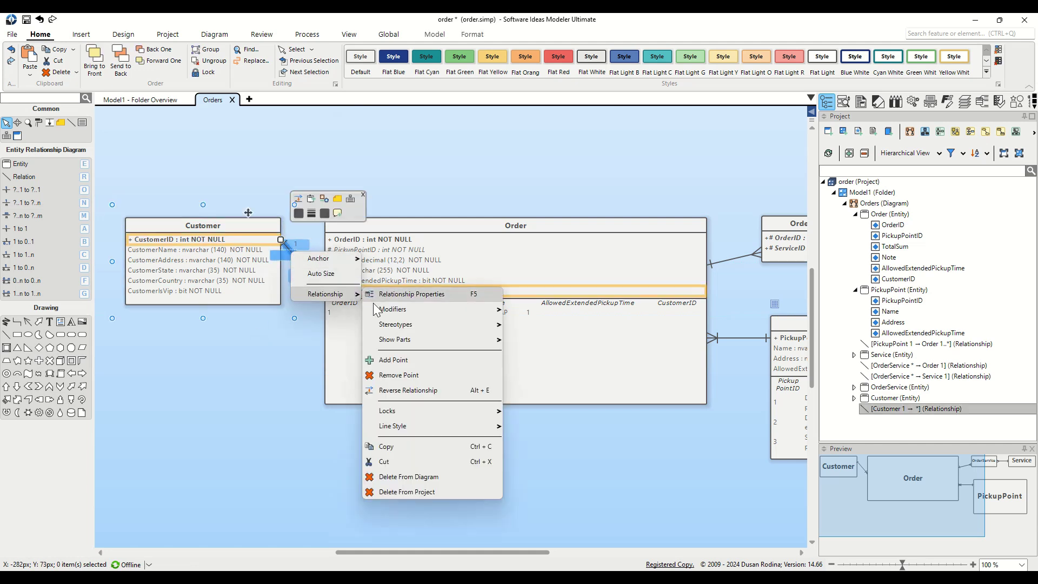
mouse_move(450, 421)
left_click(525, 456)
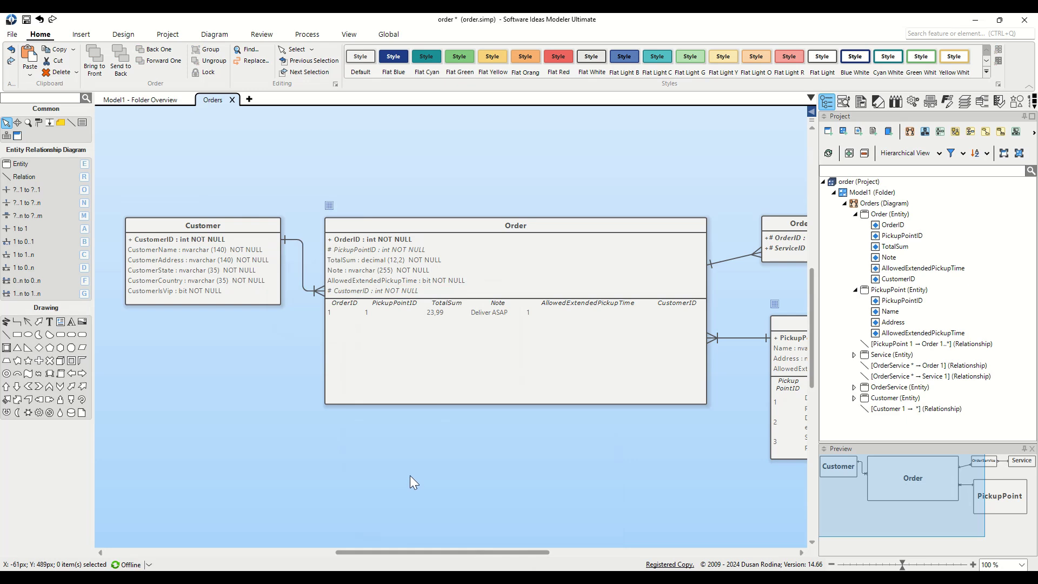
Shorten the Order entity so its height fits the attributes and the sample data row.
left_click(533, 340)
left_click_drag(517, 411, 516, 326)
left_click(510, 439)
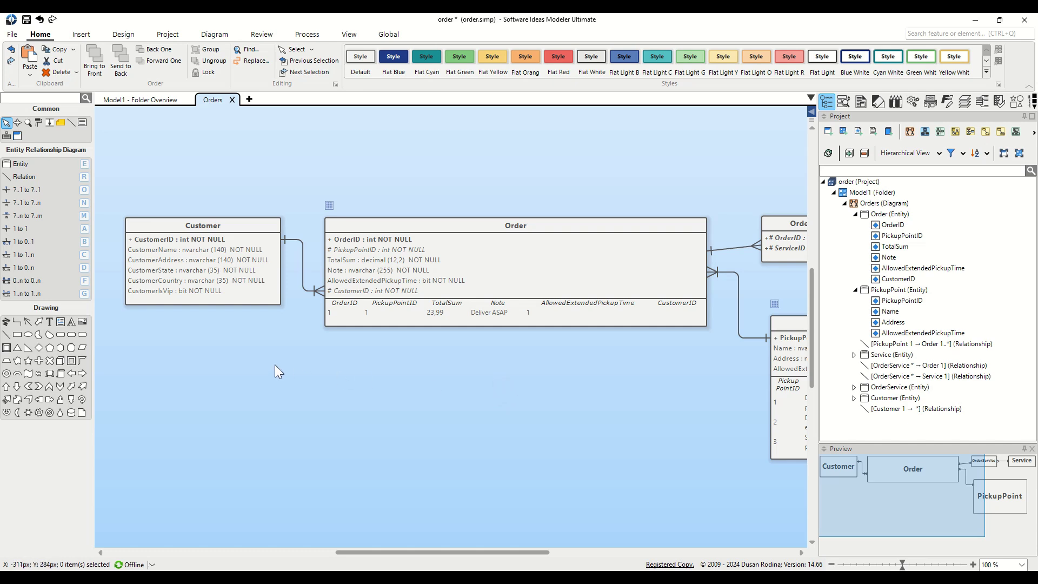
Create an entity named State below Customer with a StateID attribute of type int.
left_click(238, 358)
left_click_drag(238, 358, 261, 380)
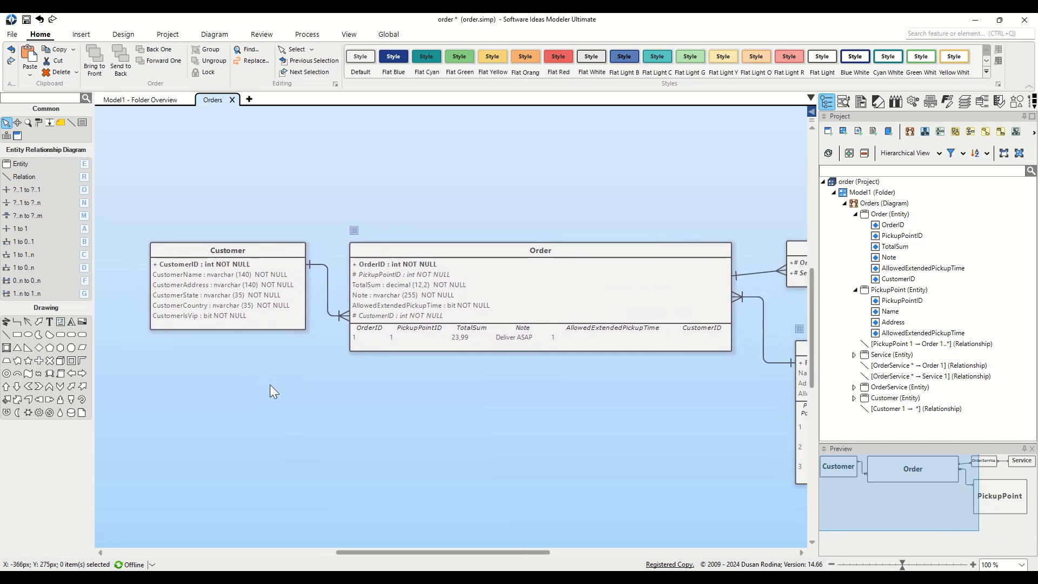
left_click(196, 275)
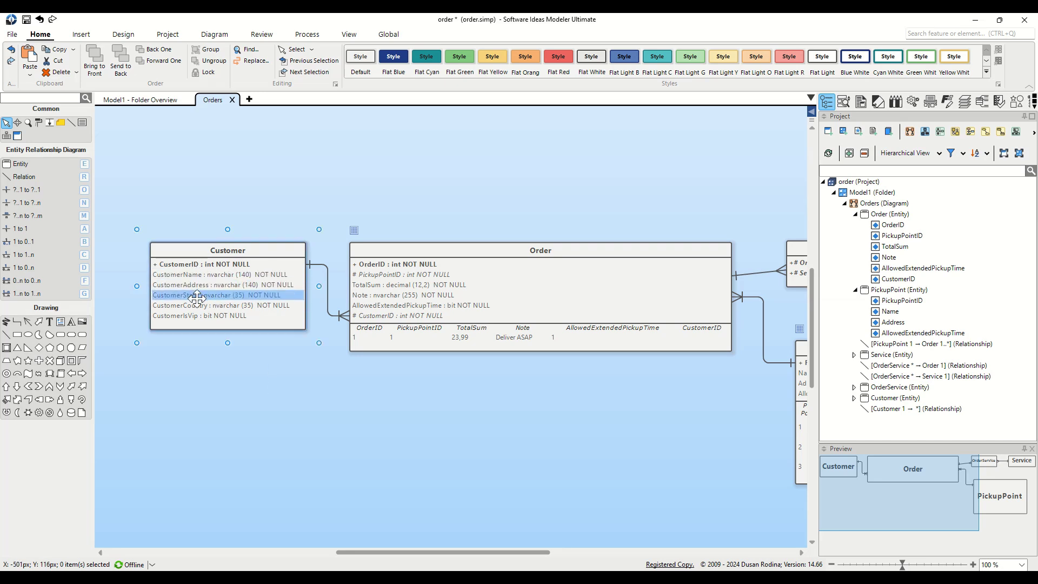
left_click(197, 296)
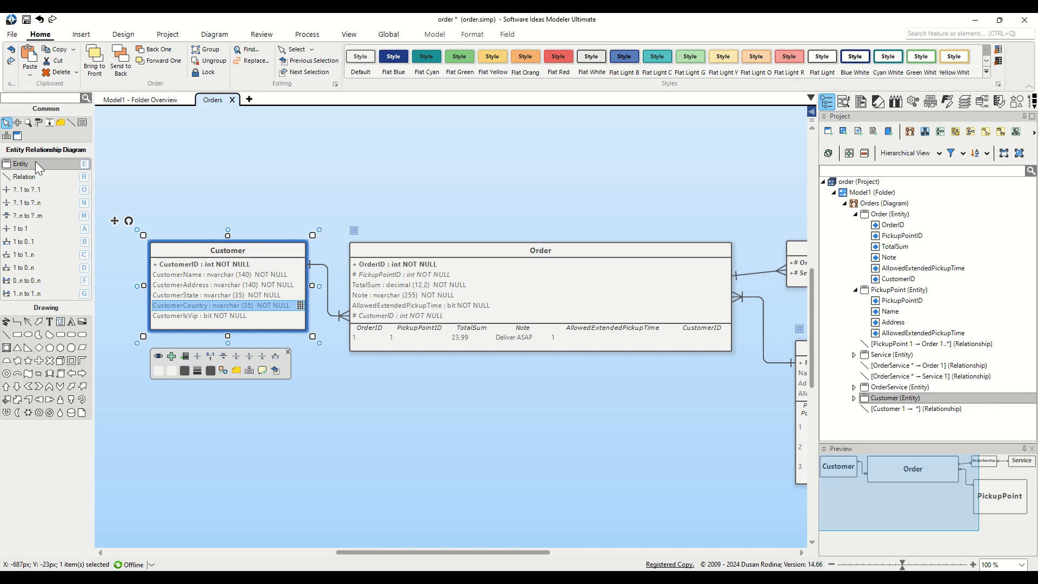
left_click_drag(34, 161, 227, 421)
type("State")
key("Return")
type("StateID:int")
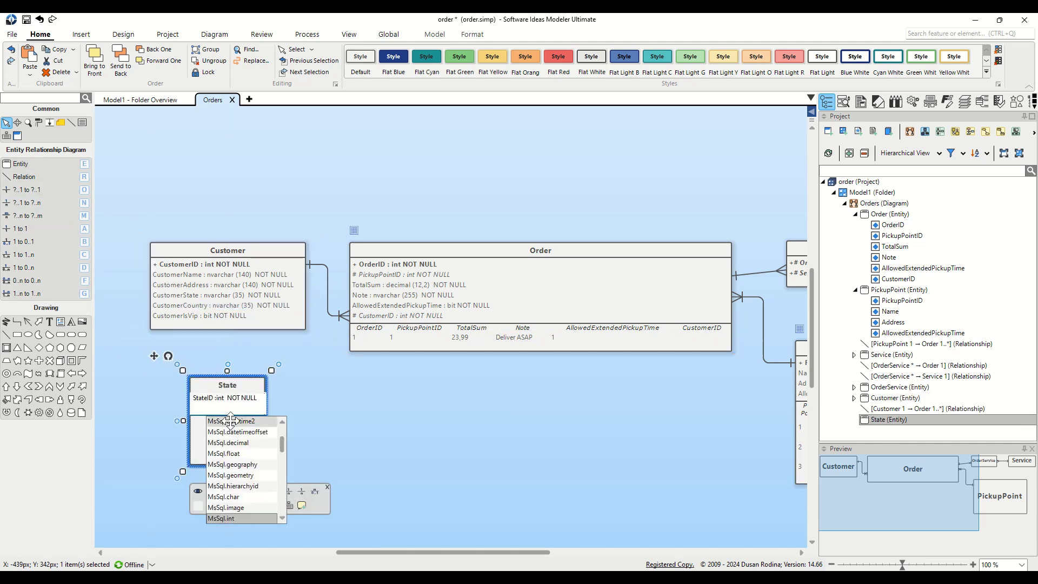
key("Return")
key("Return")
Add the attributes StateName : nvarchar (70) and CountryID : int to the State entity.
type("StateName:  NOT NULL")
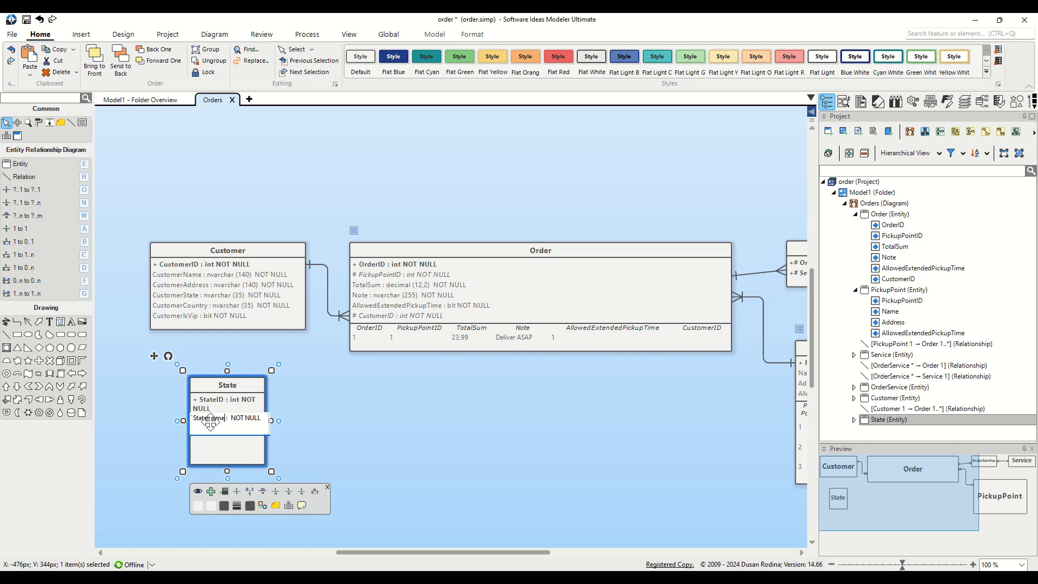
type(":nvarchar")
key("Return")
type("70")
key("Return")
left_click(211, 491)
type("CountryID ")
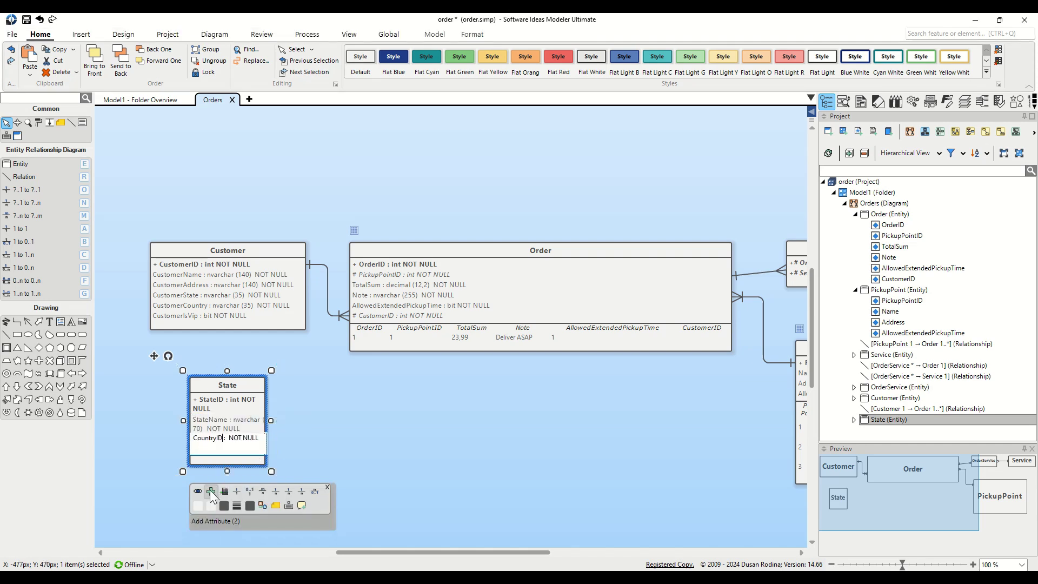
type(": int")
key("Return")
key("Return")
Create an entity named Country to the right of State with a CountryID attribute of type int.
key("e")
left_click(391, 418)
type("Country")
key("Return")
type("CountryID:int")
key("Return")
key("Return")
Add a CountryName attribute of type nvarchar with size 70 to the Country entity.
type("CountryName:nvarchar")
key("Return")
type("70")
key("Return")
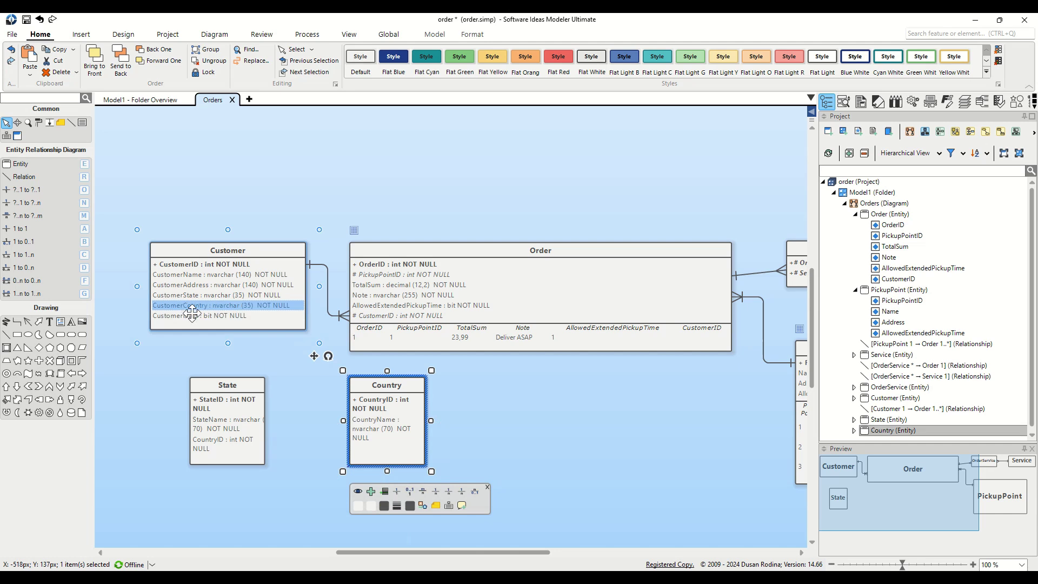
Remove the CustomerCountry field from the Customer entity and rename CustomerState to CustomerStateID.
left_click(193, 307)
right_click(210, 308)
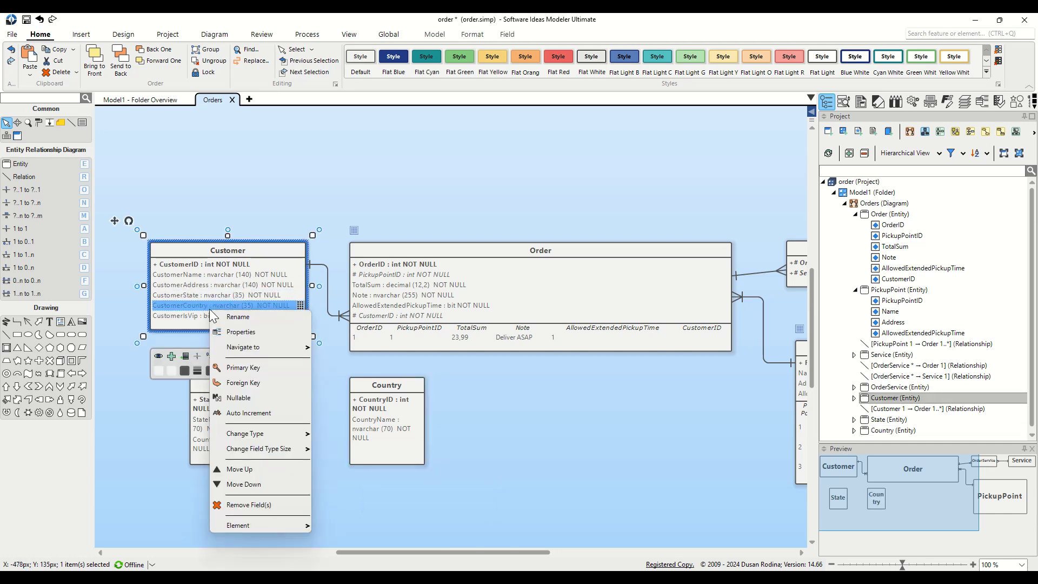
left_click(249, 505)
double_click(191, 296)
key("End")
type("ID")
key("Return")
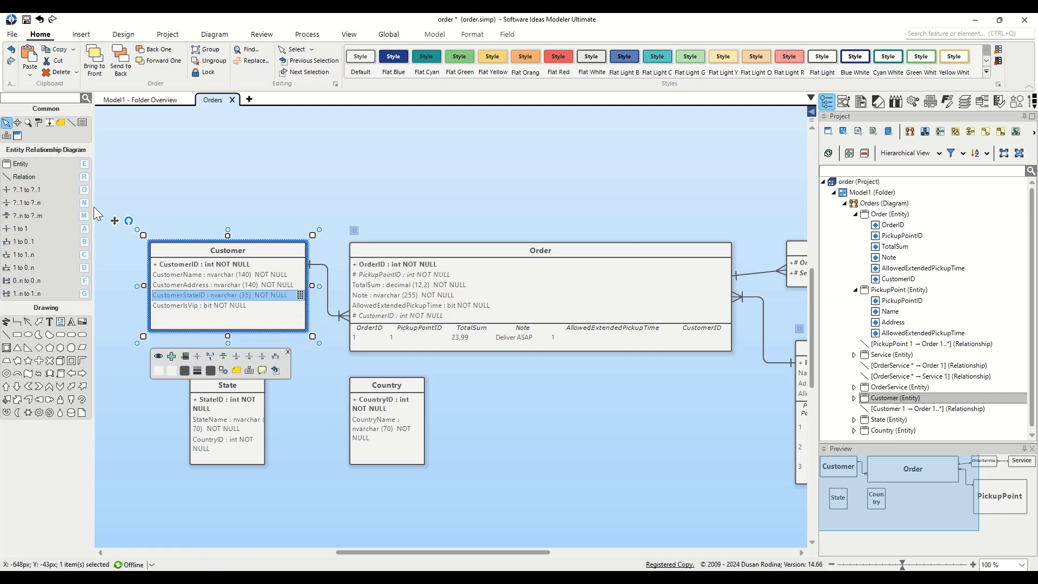
Draw a one-to-many relationship from State's StateID to Customer's CustomerStateID and route its line along the left of both entities.
left_click(56, 206)
left_click_drag(232, 401, 205, 296)
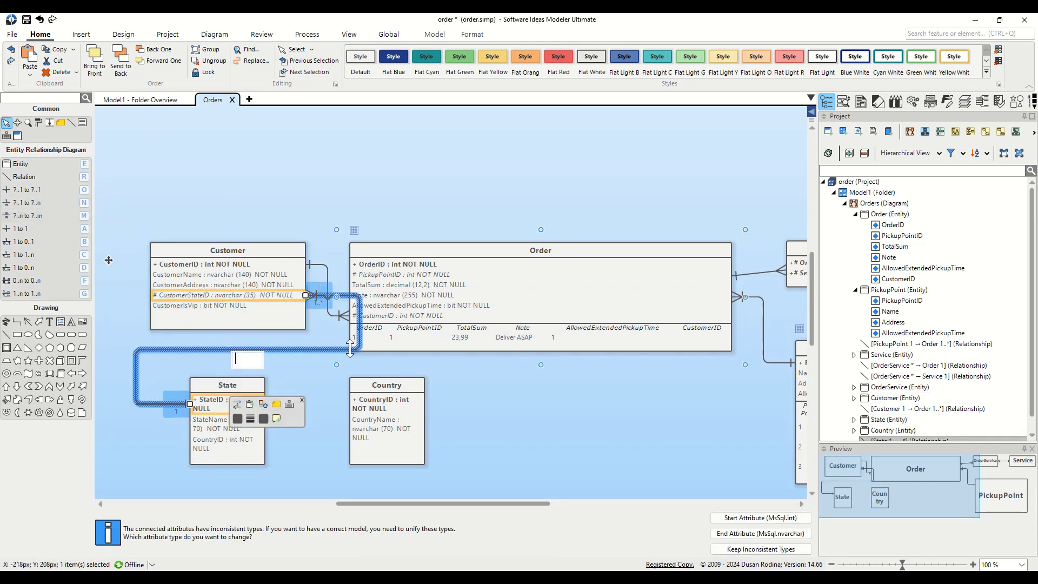
right_click(346, 351)
left_click(376, 423)
left_click_drag(352, 352, 126, 363)
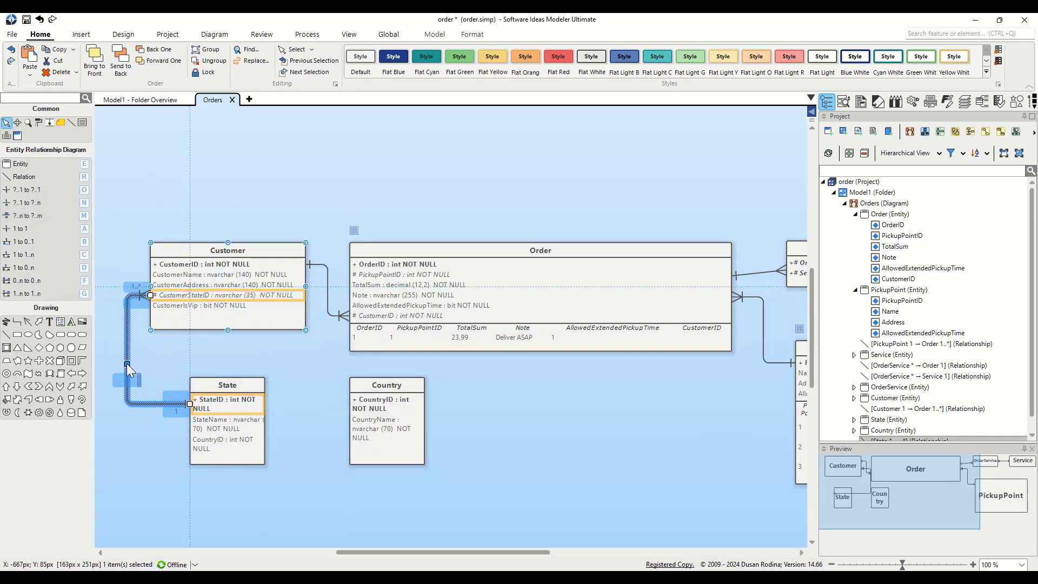
Draw a one-to-many relationship from Country's CountryID to the CountryID attribute in State.
mouse_move(373, 401)
left_mouse_down()
mouse_move(261, 445)
mouse_move(325, 440)
left_mouse_up()
left_click(329, 517)
Resize State and Country so each attribute fits on one line, aligning State under Customer and Country beside it.
left_click(260, 459)
left_click_drag(265, 388, 225, 401)
left_click(407, 444)
left_click_drag(431, 471, 496, 430)
left_click_drag(407, 402, 408, 424)
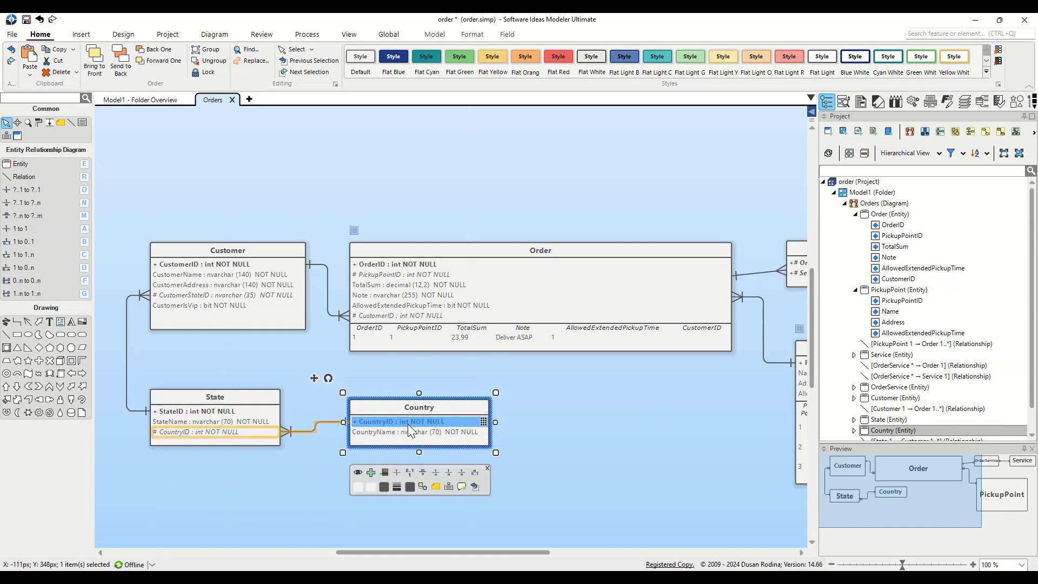
left_click(430, 360)
Compare the AllowedExtendedPickupTime attribute in the Order entity with the one in PickupPoint.
left_click(403, 315)
left_click(403, 310)
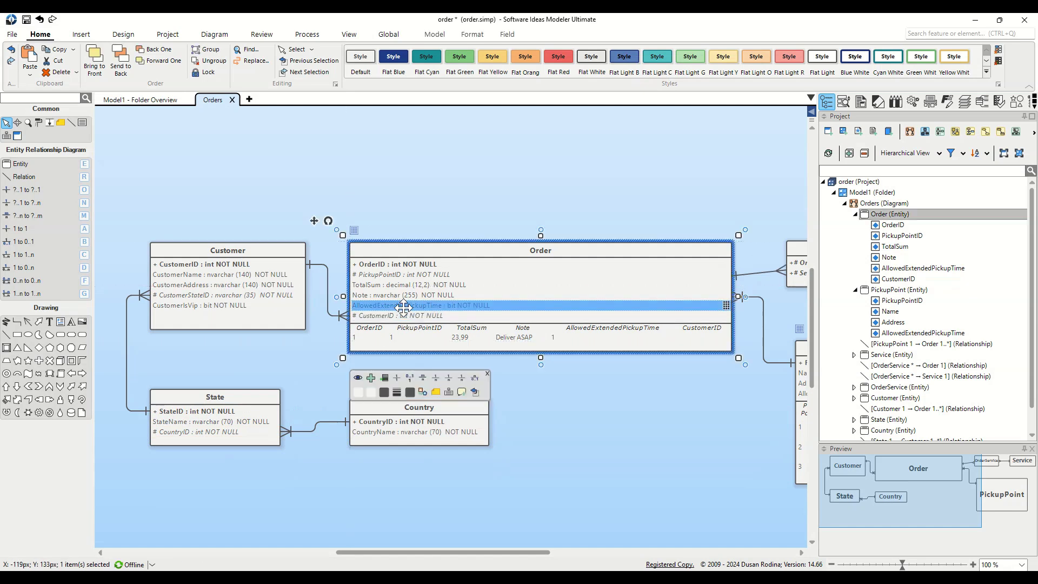
left_click_drag(659, 425, 447, 423)
left_click(215, 303)
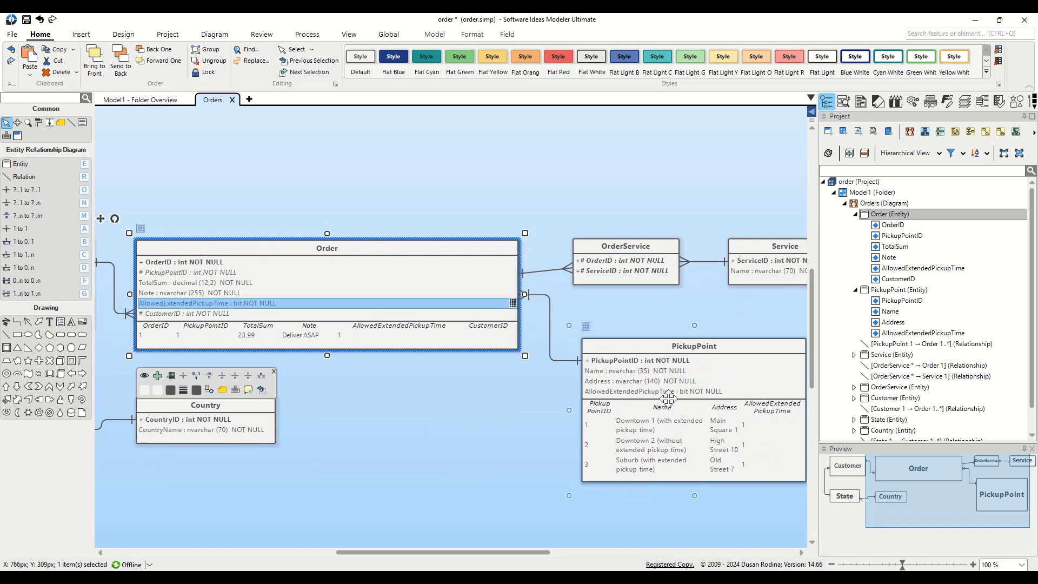
left_click(719, 392)
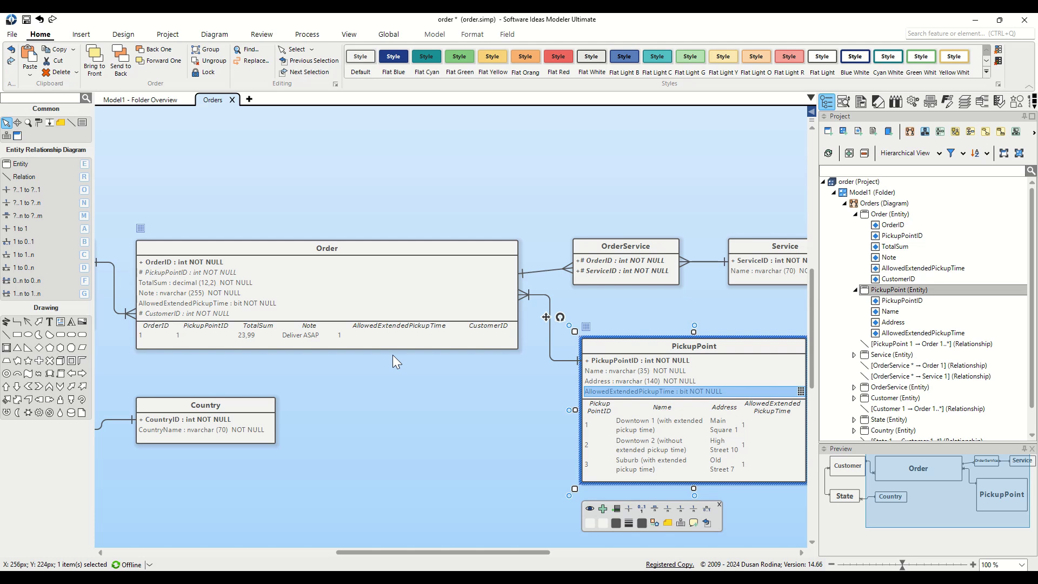
left_click(207, 304)
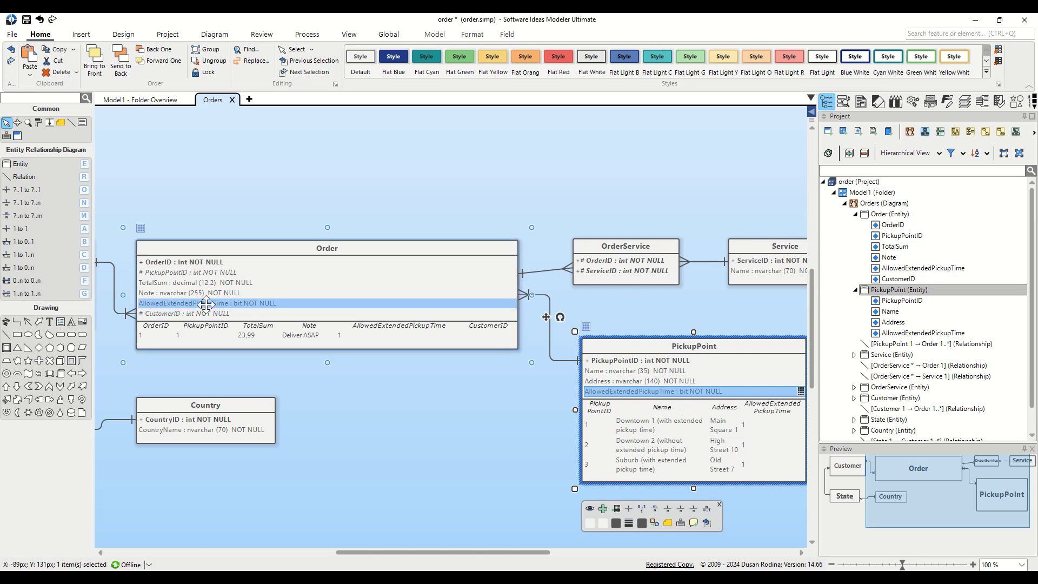
Remove the redundant AllowedExtendedPickupTime attribute from the Order entity.
left_click(206, 303)
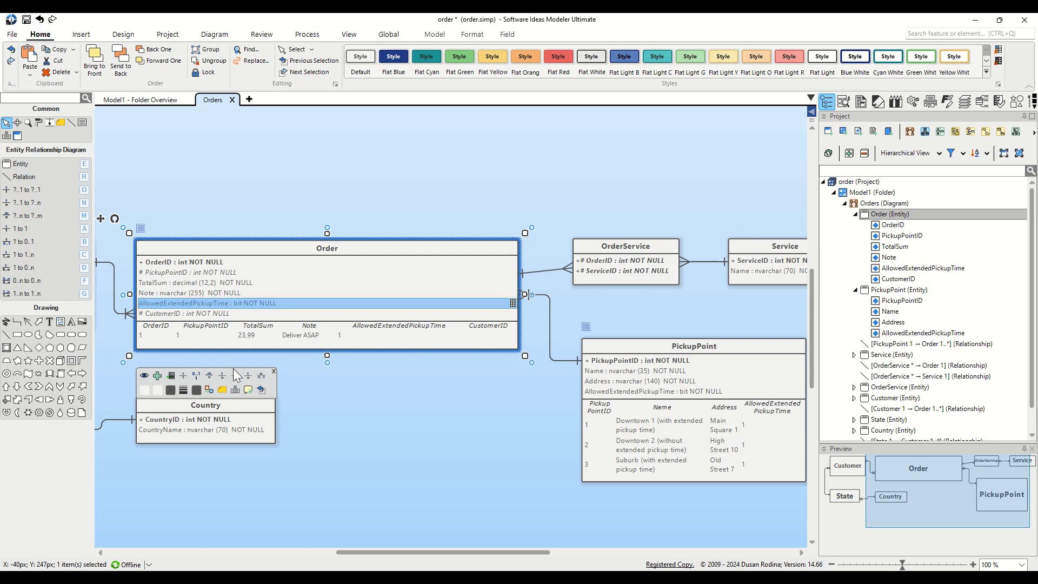
right_click(268, 309)
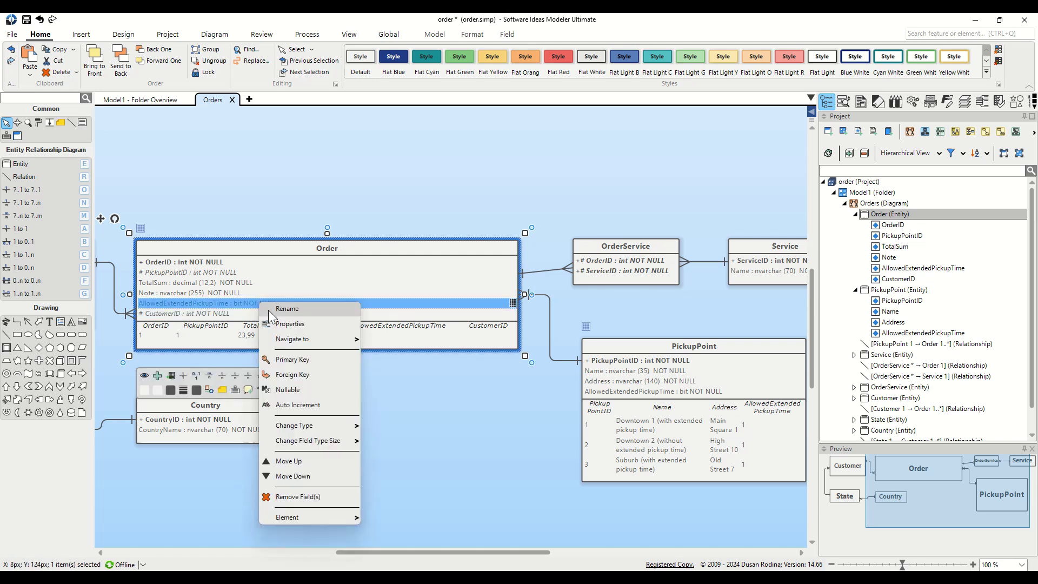
left_click(298, 497)
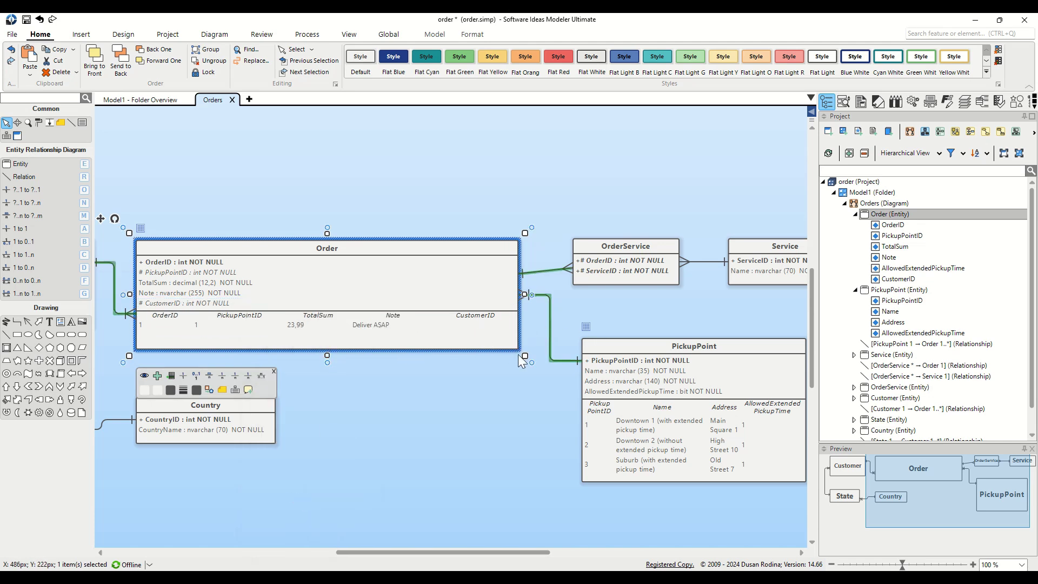
Narrow the Order entity to fit its attributes and move OrderService, Service and PickupPoint together closer to it.
left_click_drag(525, 356, 271, 345)
left_click_drag(548, 186, 800, 489)
left_click_drag(676, 351, 475, 337)
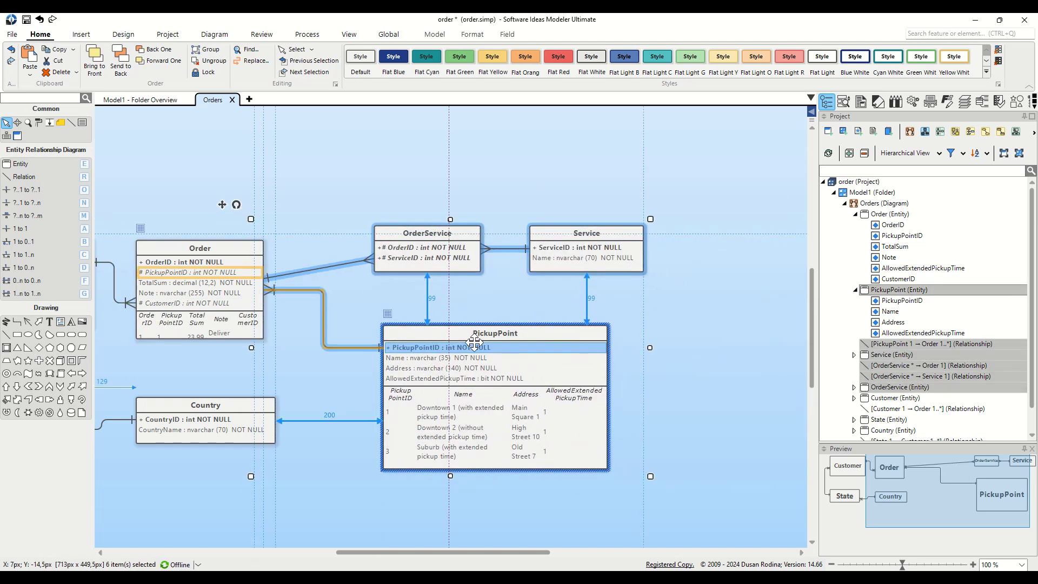
left_click(330, 263)
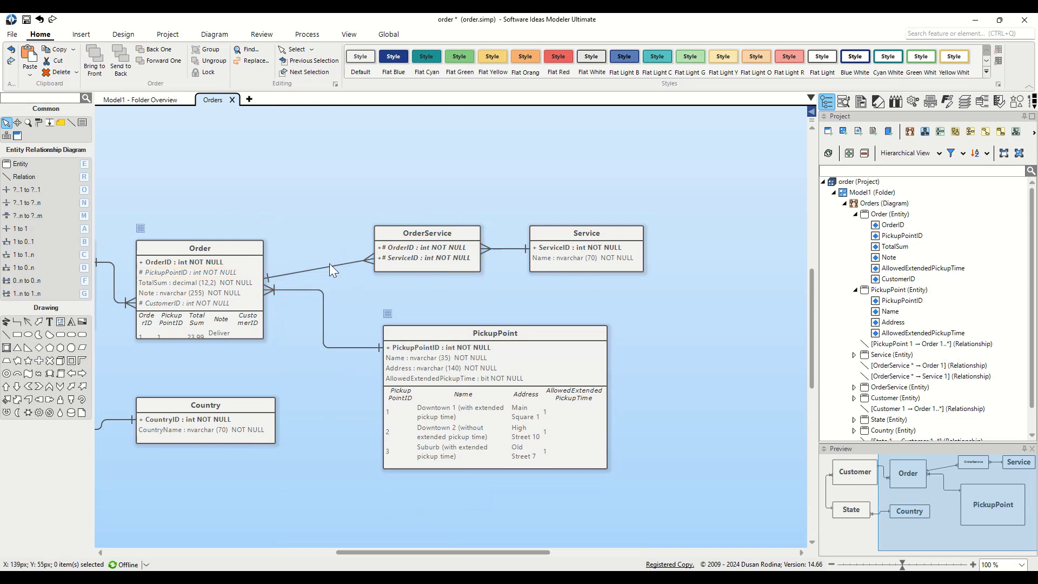
Straighten the relationship line between Order and OrderService so it runs horizontally.
right_click(330, 264)
mouse_move(402, 407)
left_click(511, 435)
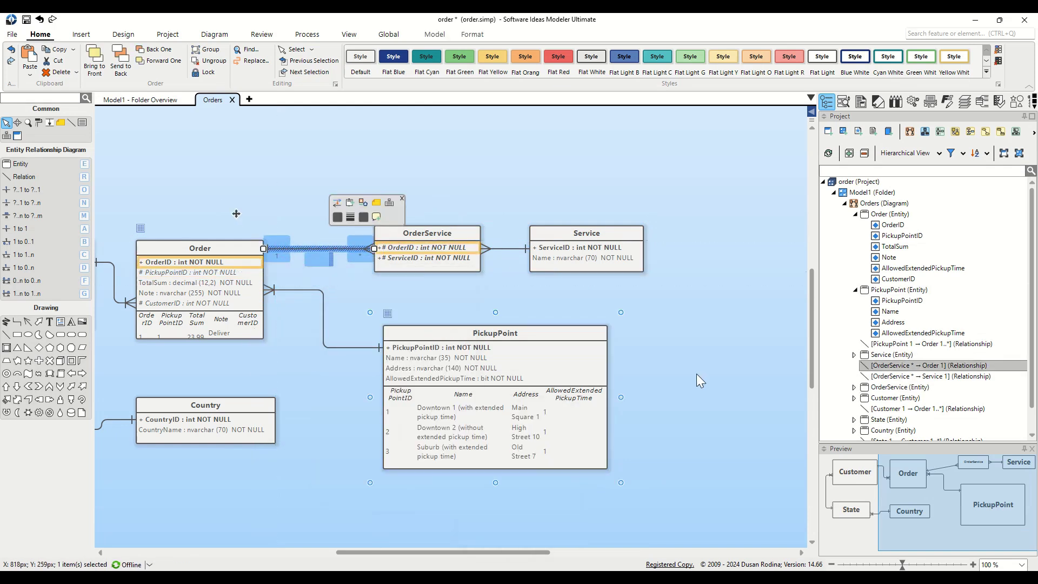
left_click(689, 376)
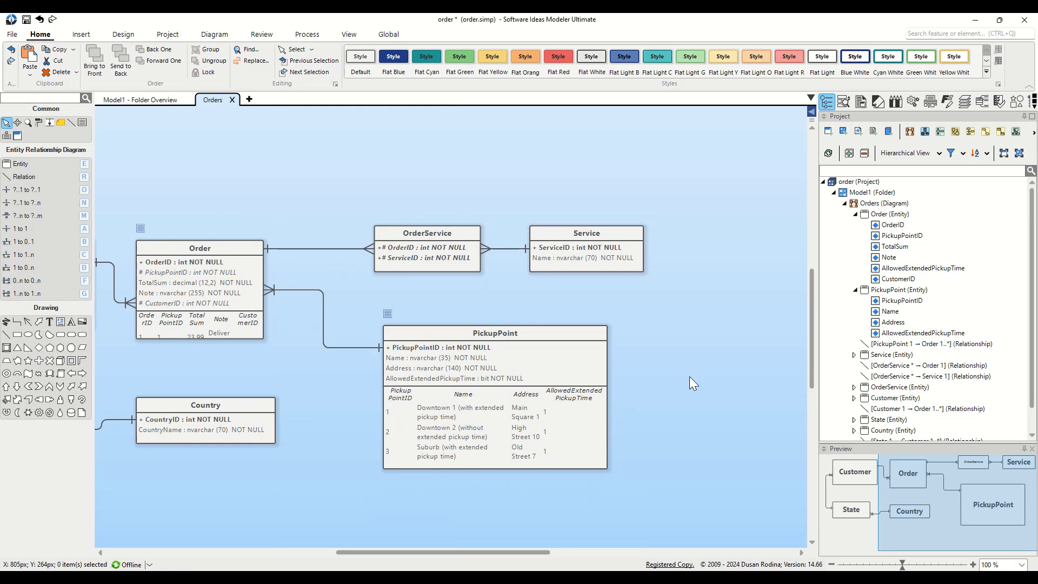
left_click_drag(359, 426, 522, 405)
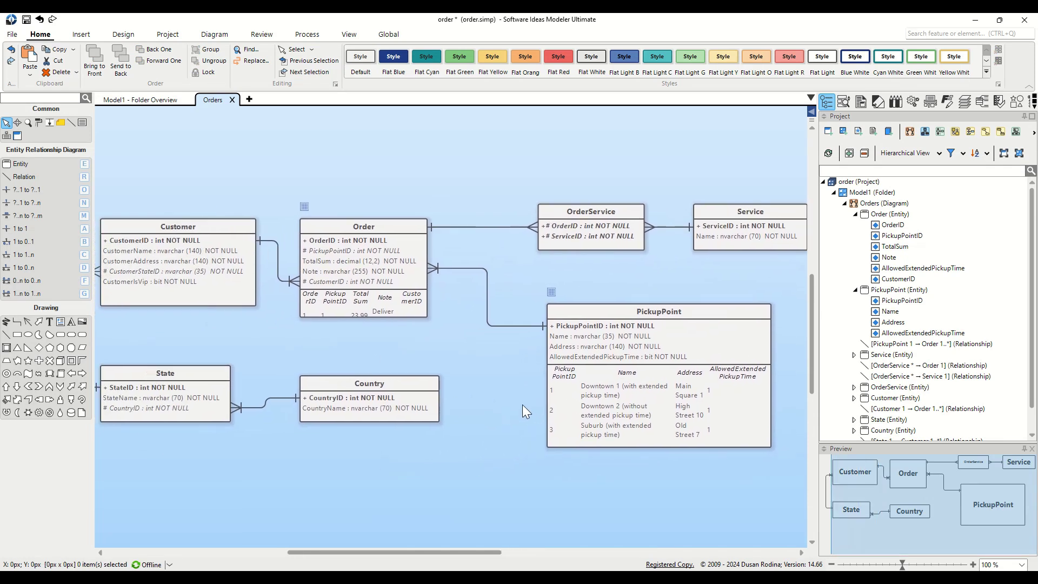
scroll(520, 404, "down", 1)
mouse_move(366, 470)
left_mouse_down()
mouse_move(398, 467)
mouse_move(381, 459)
left_mouse_up()
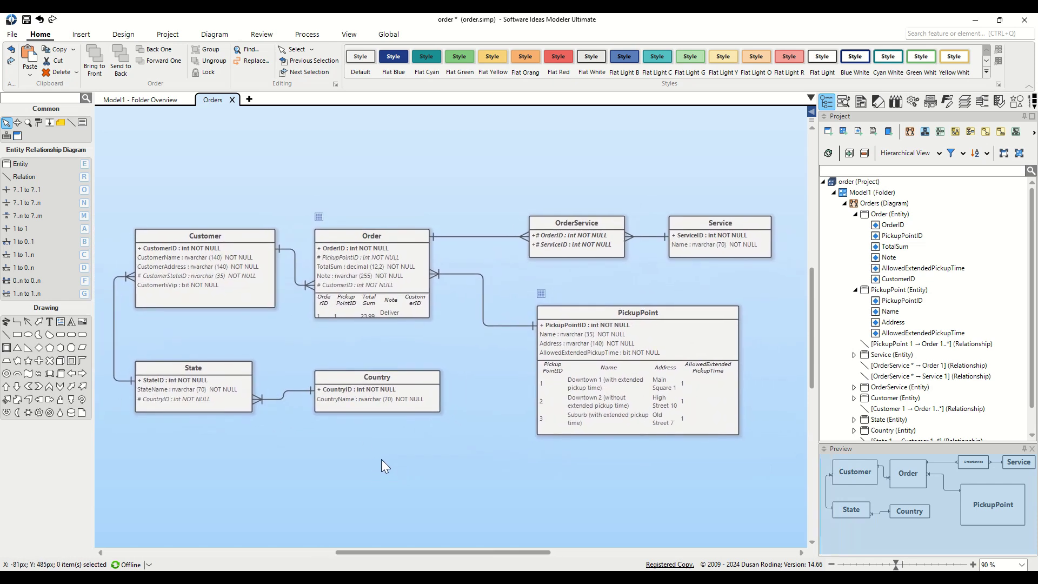